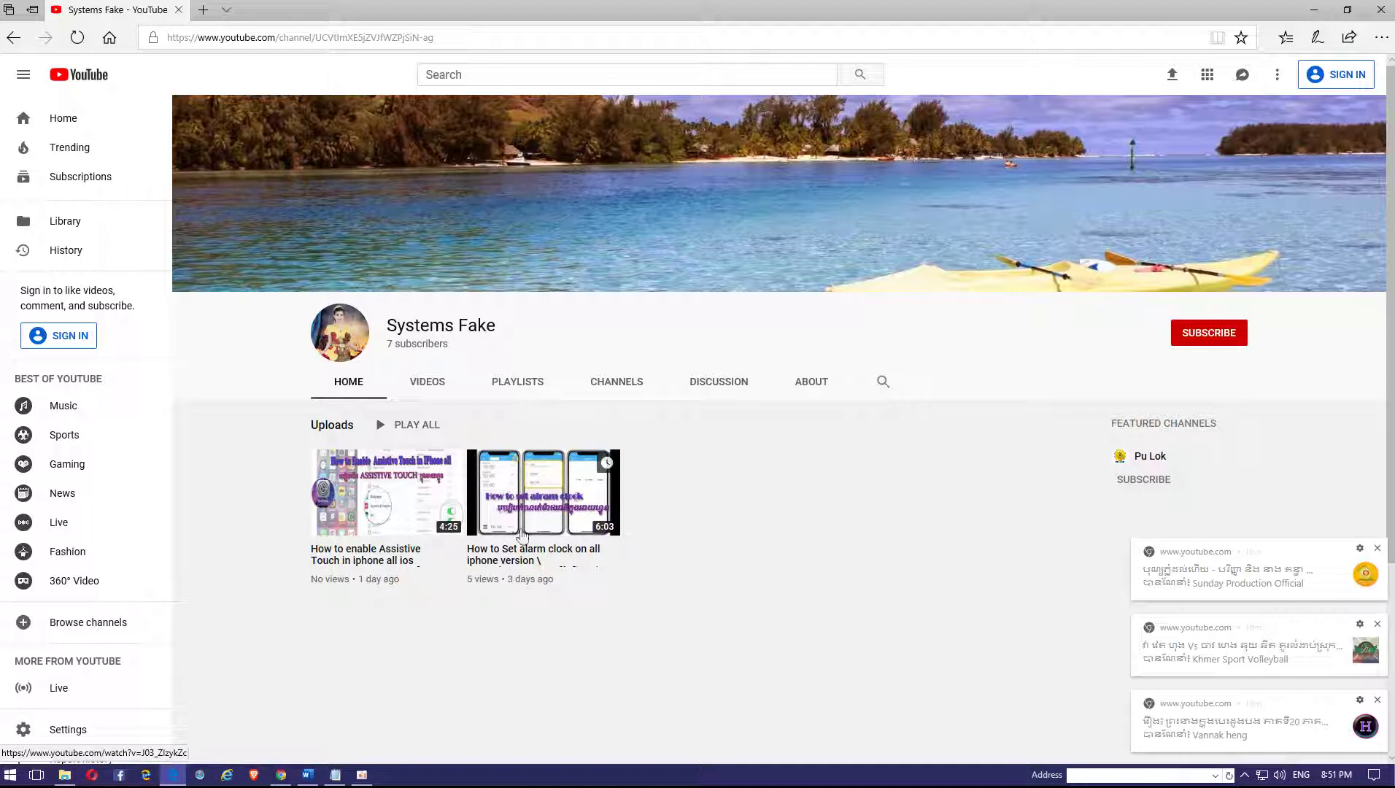
Try to subscribe to the Systems Fake channel, and minimise the browser window.
left_click(1192, 335)
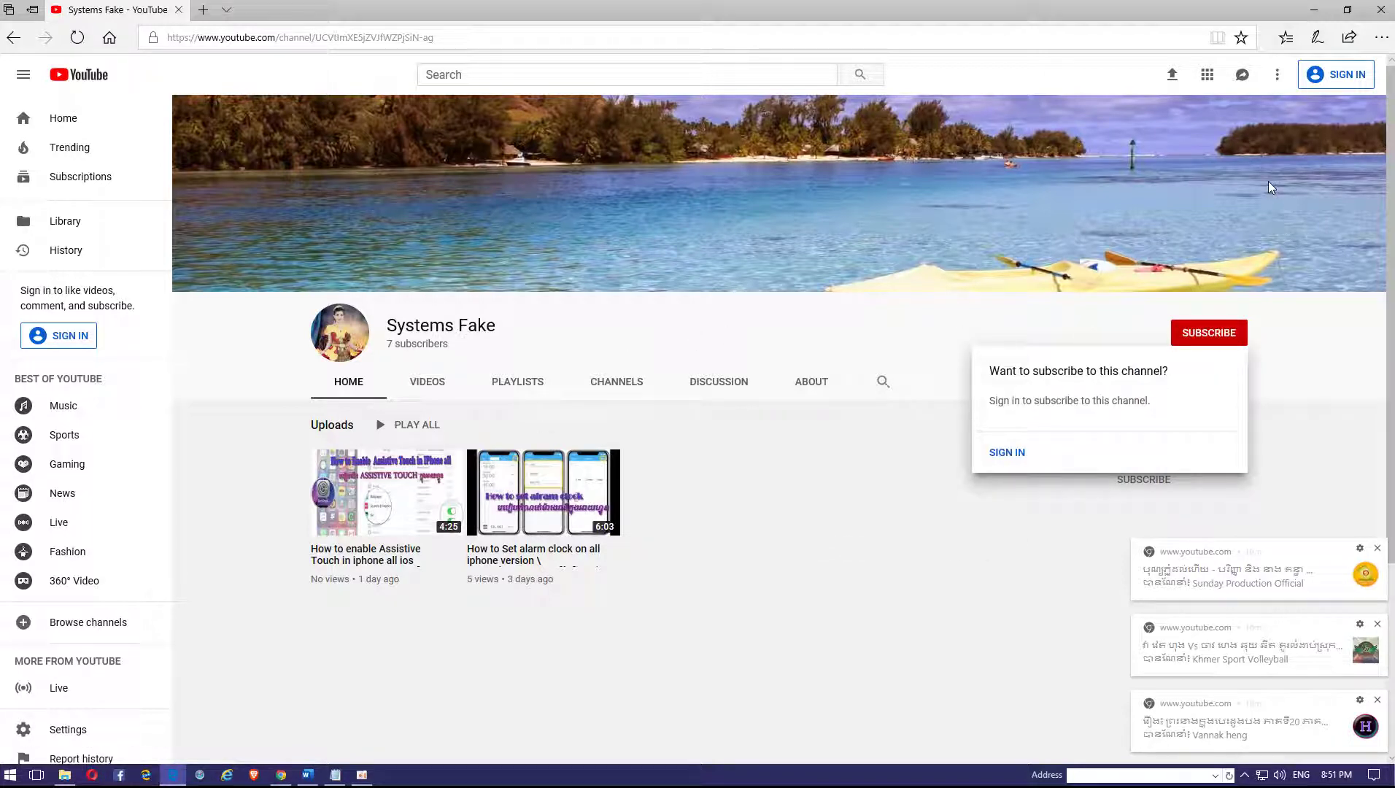
left_click(1314, 10)
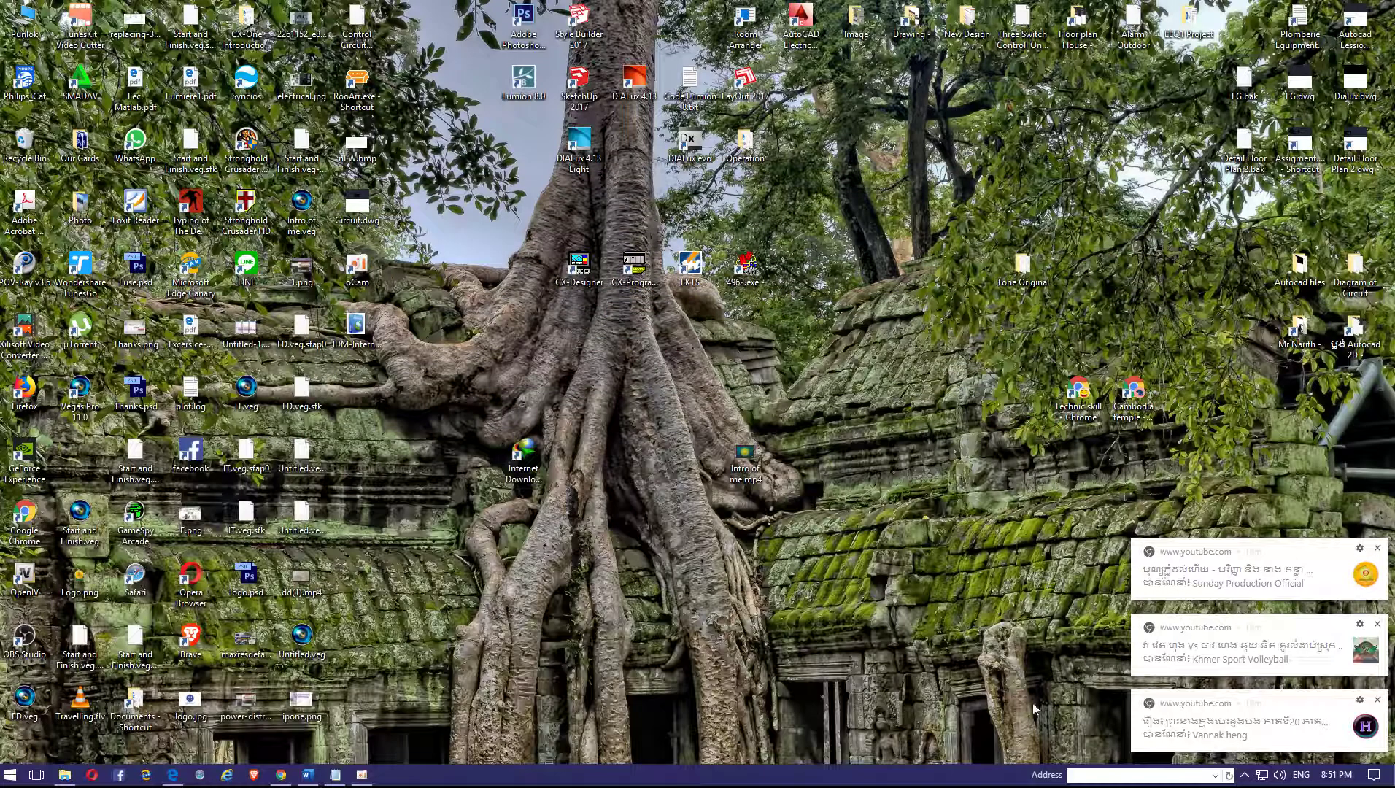
Switch to the Word document, select the getintopc.com IDM 6.31 download link on page 2, and minimise the document.
left_click(307, 775)
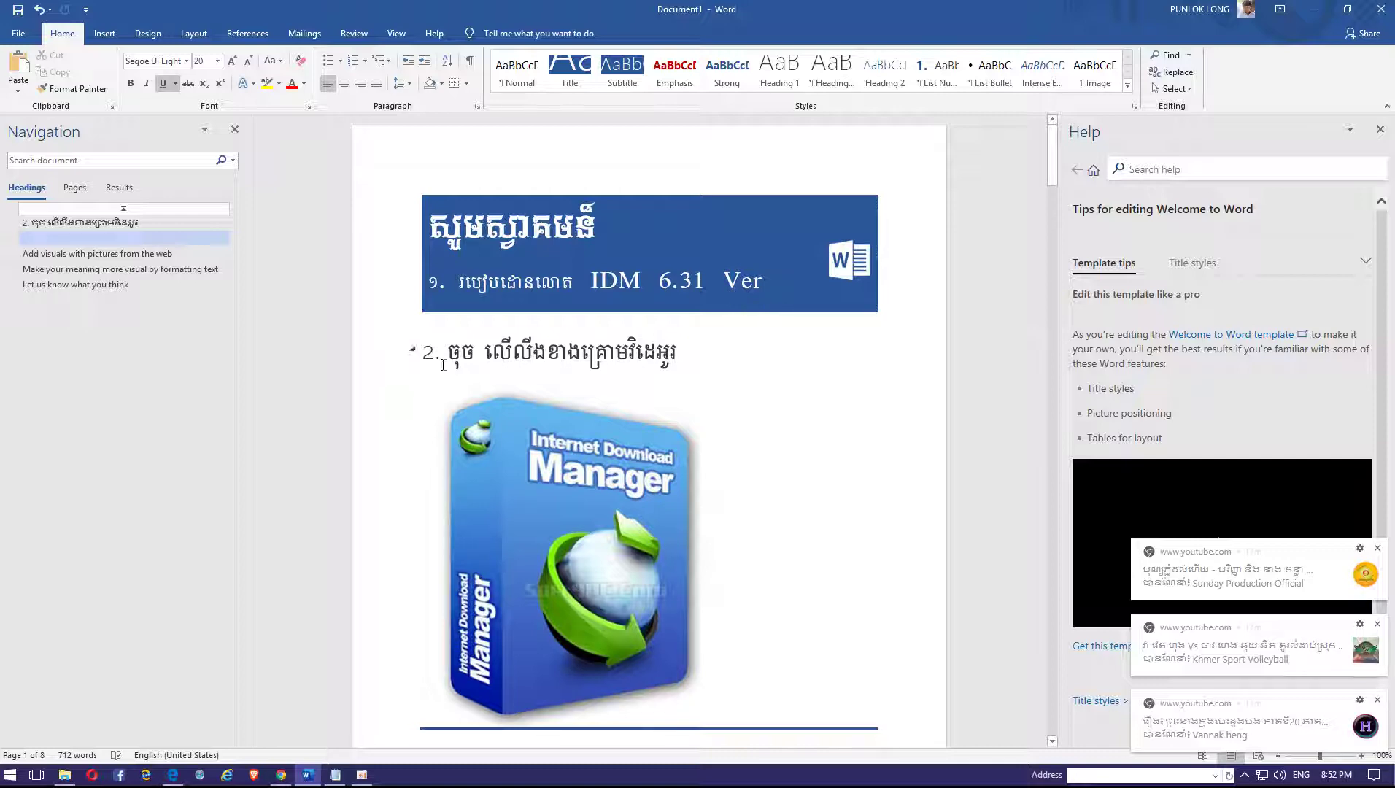
scroll(651, 368, "down", 5)
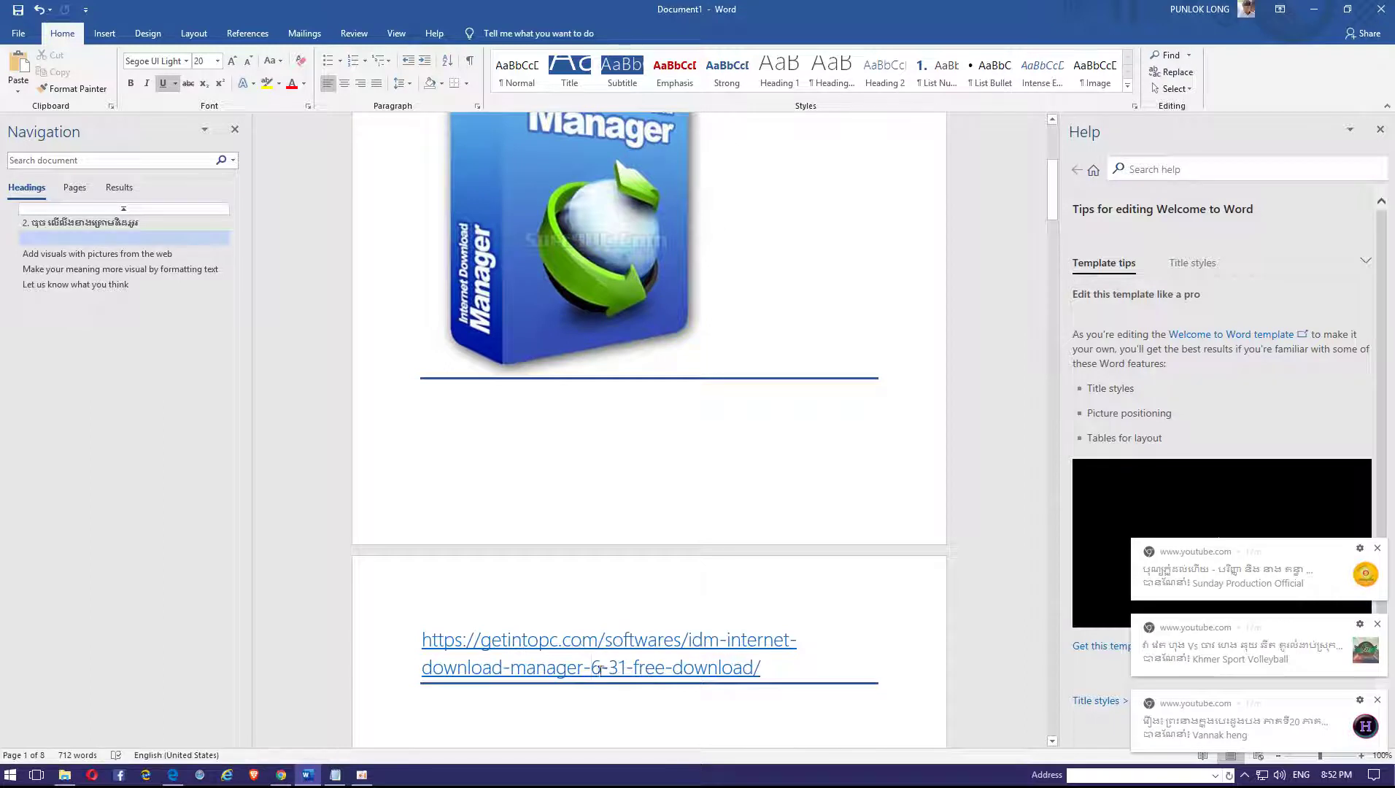
left_click_drag(763, 668, 406, 633)
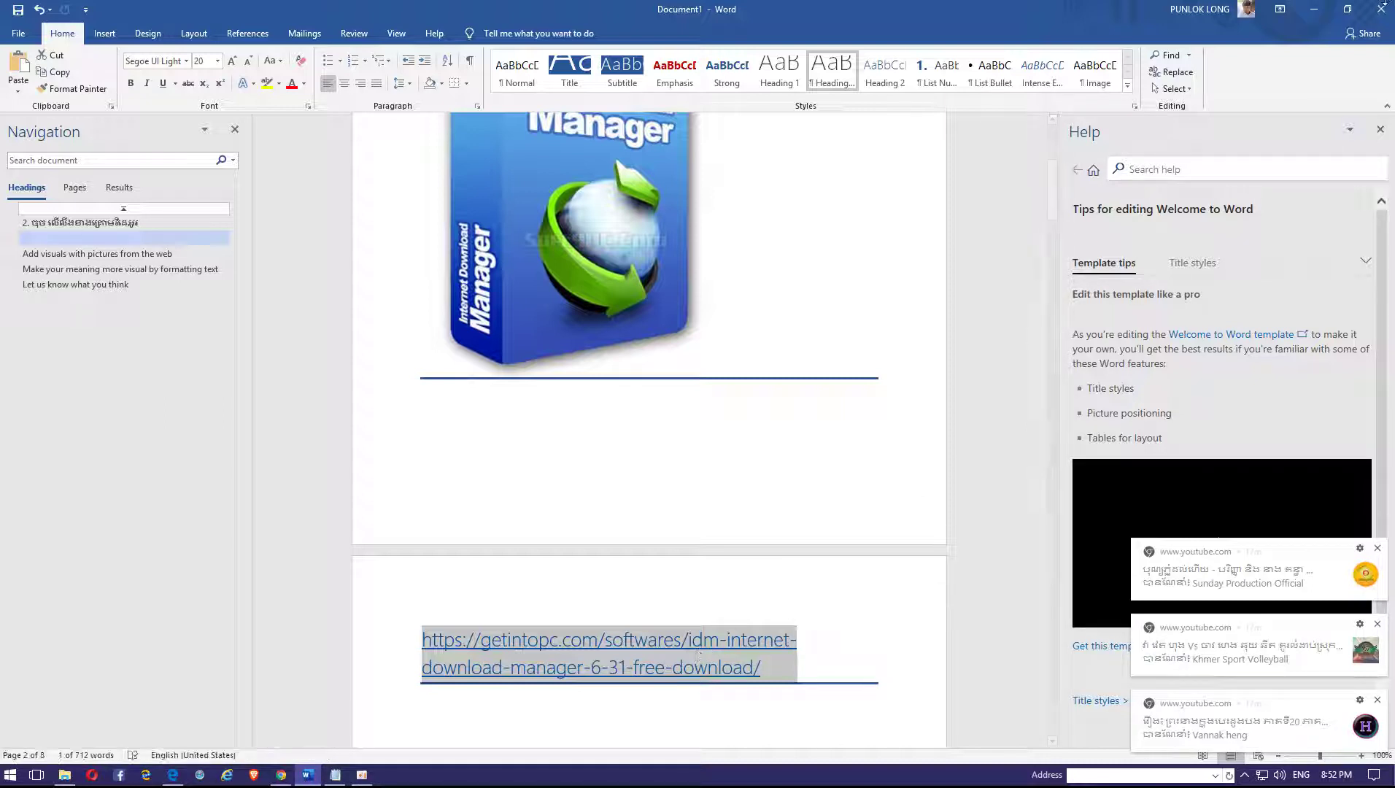
left_click(1313, 9)
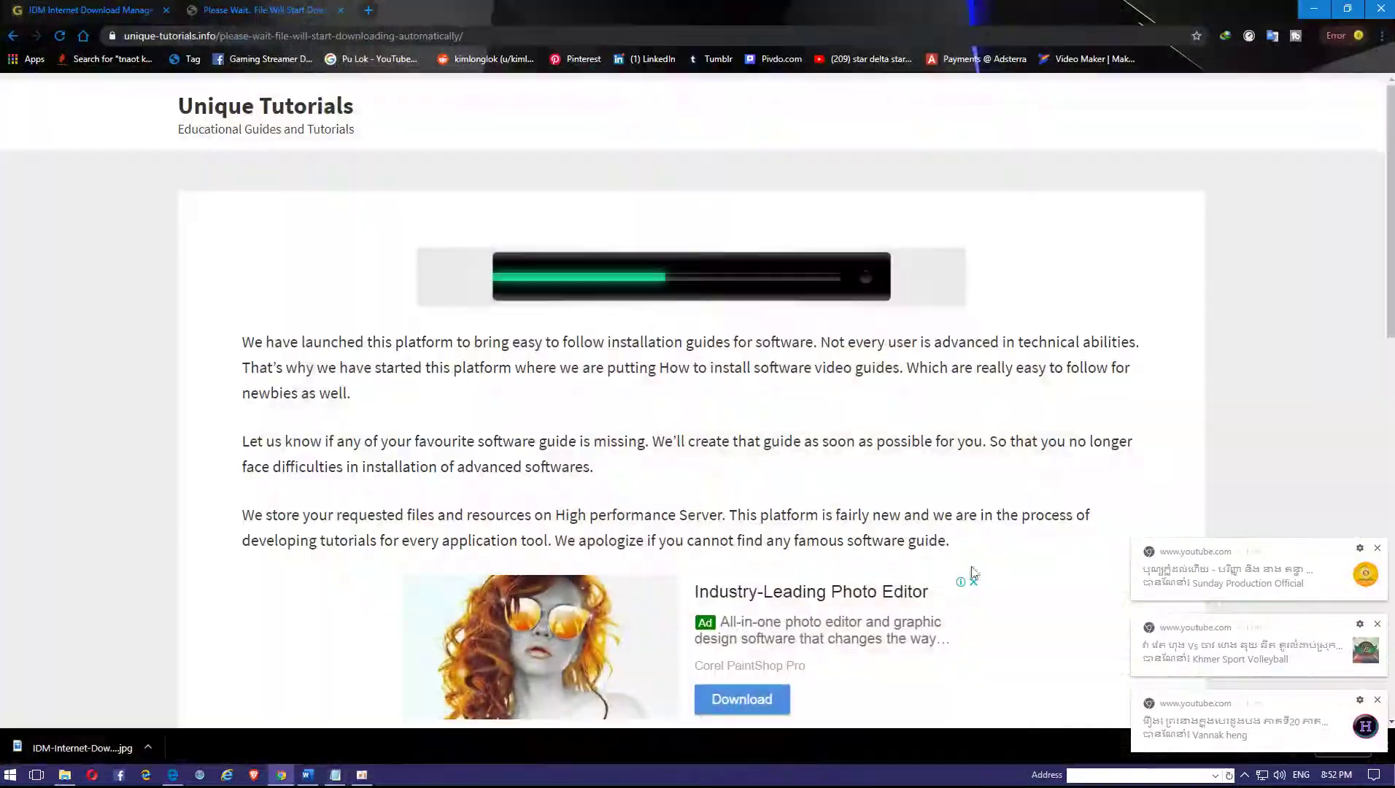
Switch to Chrome, show the getintopc.com IDM 6.31 page and close the "Please Wait" Unique Tutorials page.
left_click(281, 775)
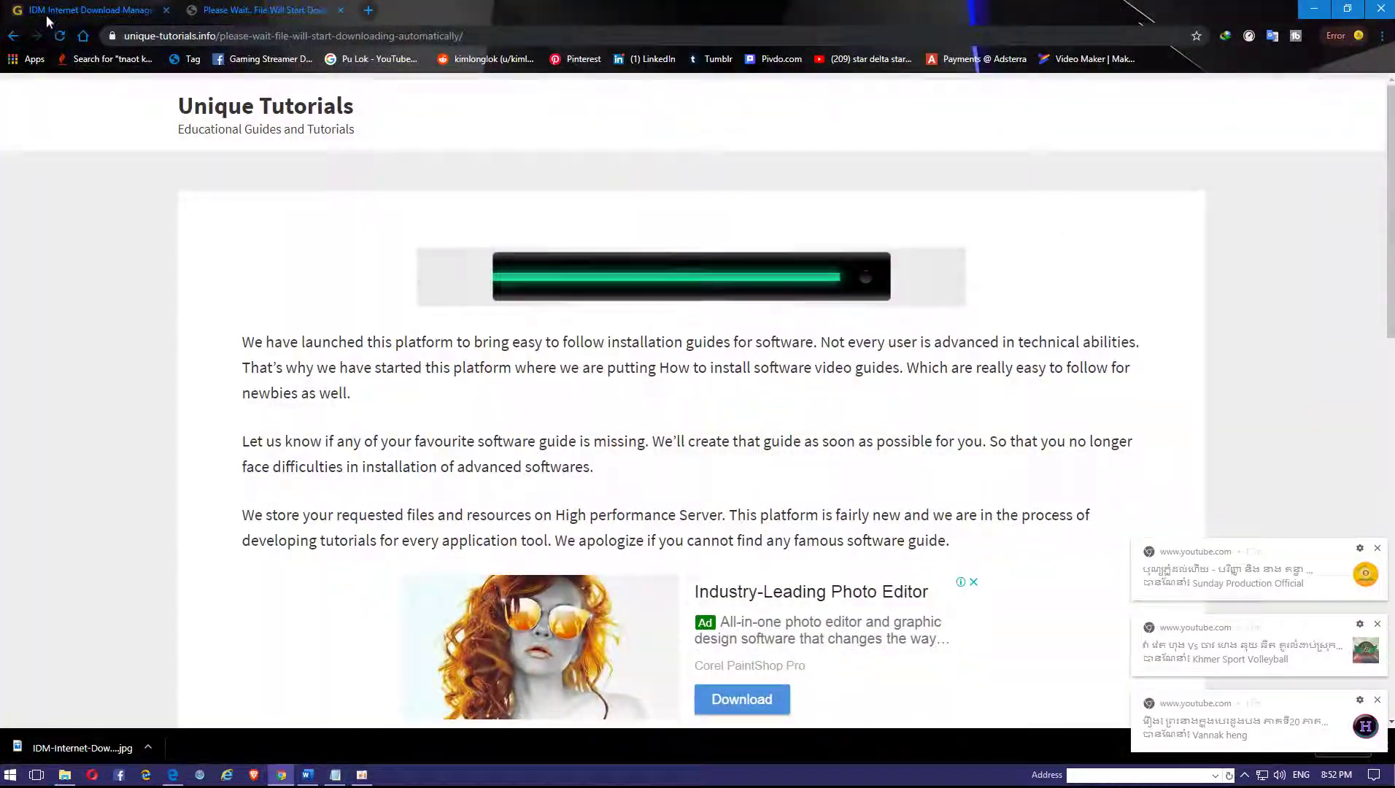
left_click(88, 9)
left_click(340, 10)
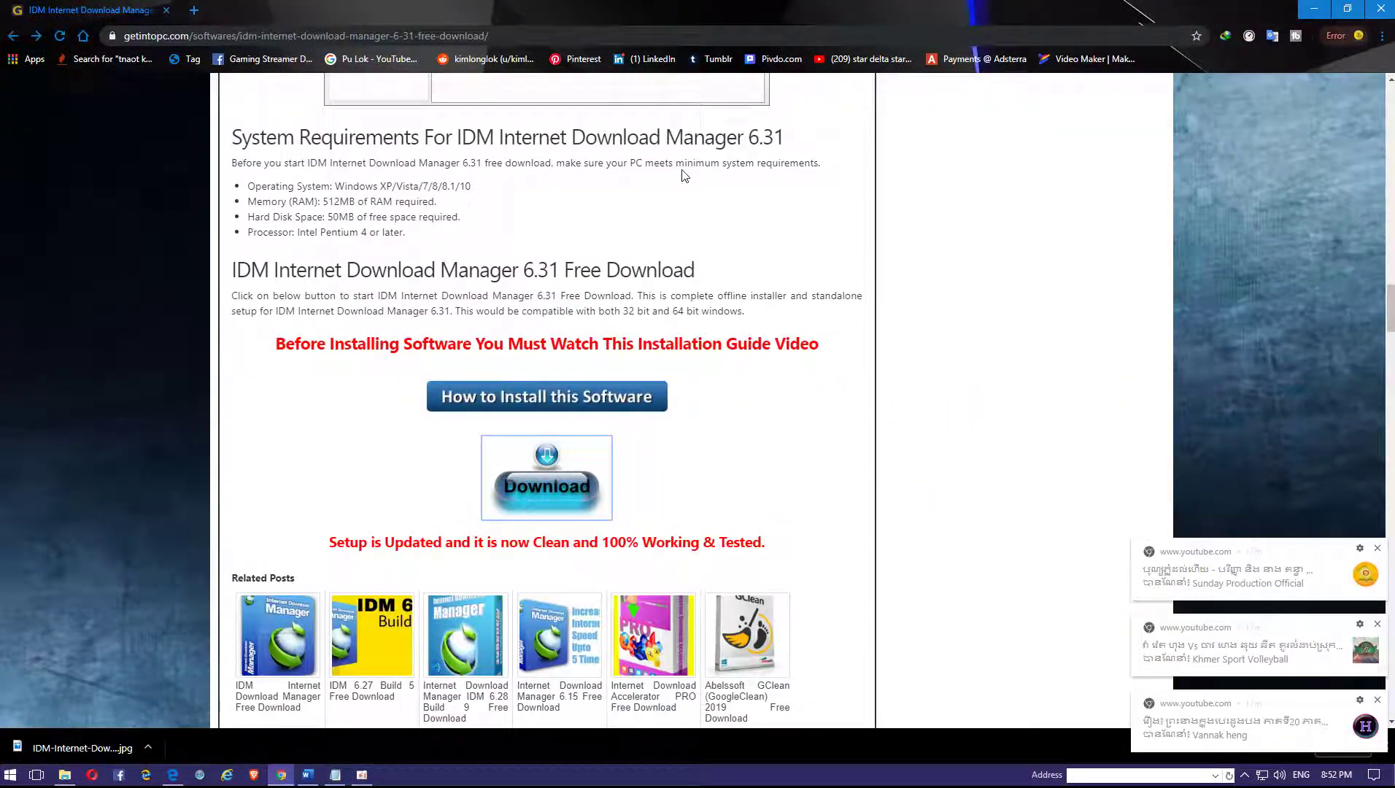
left_click(668, 188)
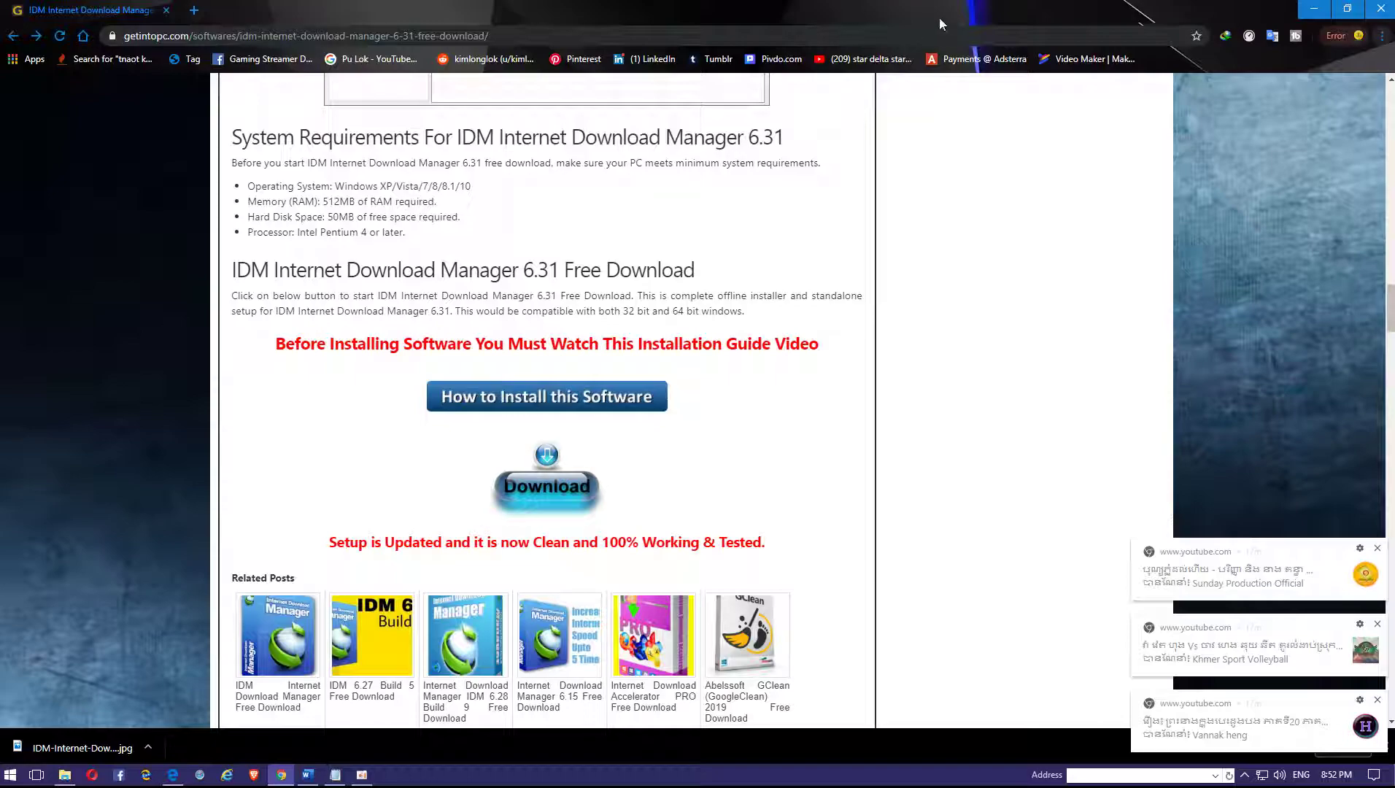
Display the IDM 6.31 page full screen and review its overview, features, setup details and system requirements.
key("F11")
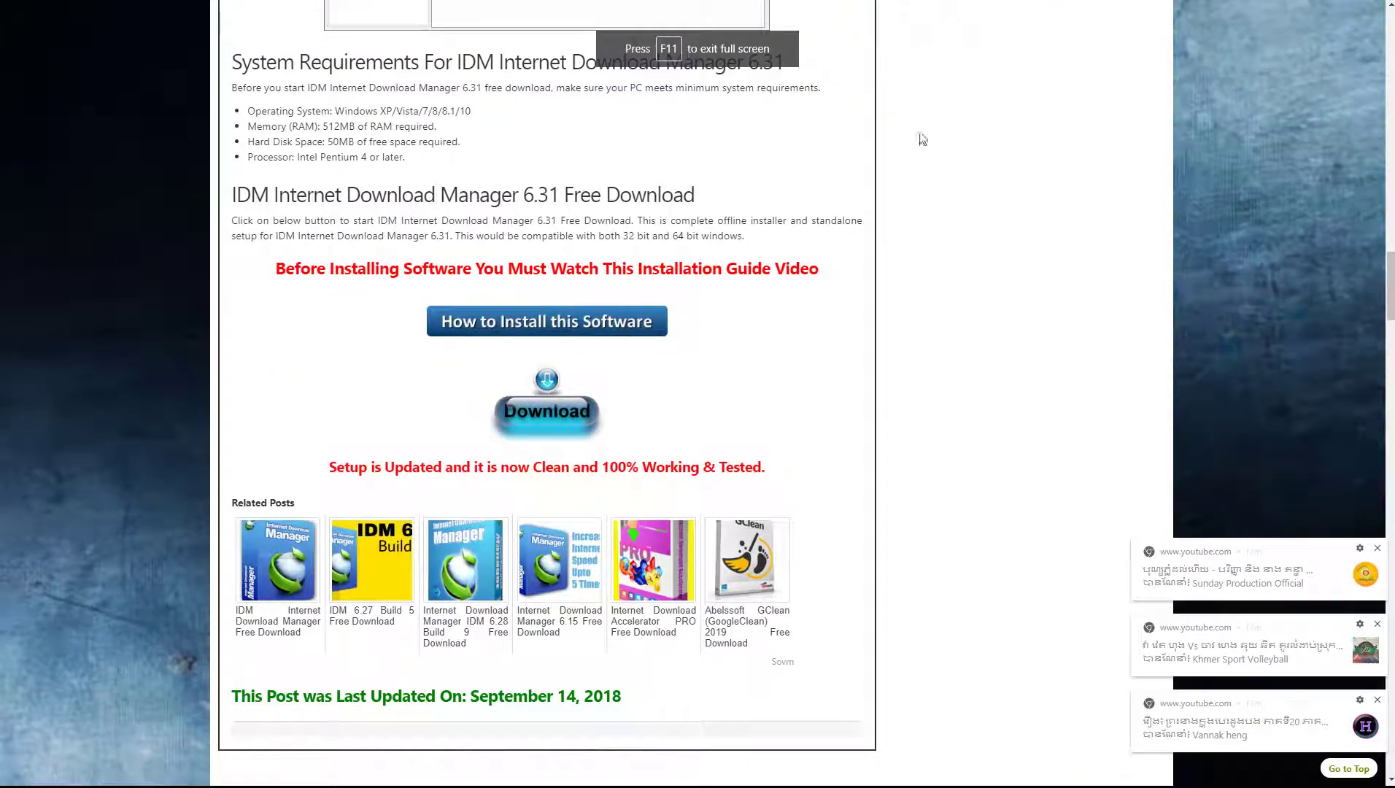
scroll(621, 325, "up", 3)
scroll(621, 326, "up", 15)
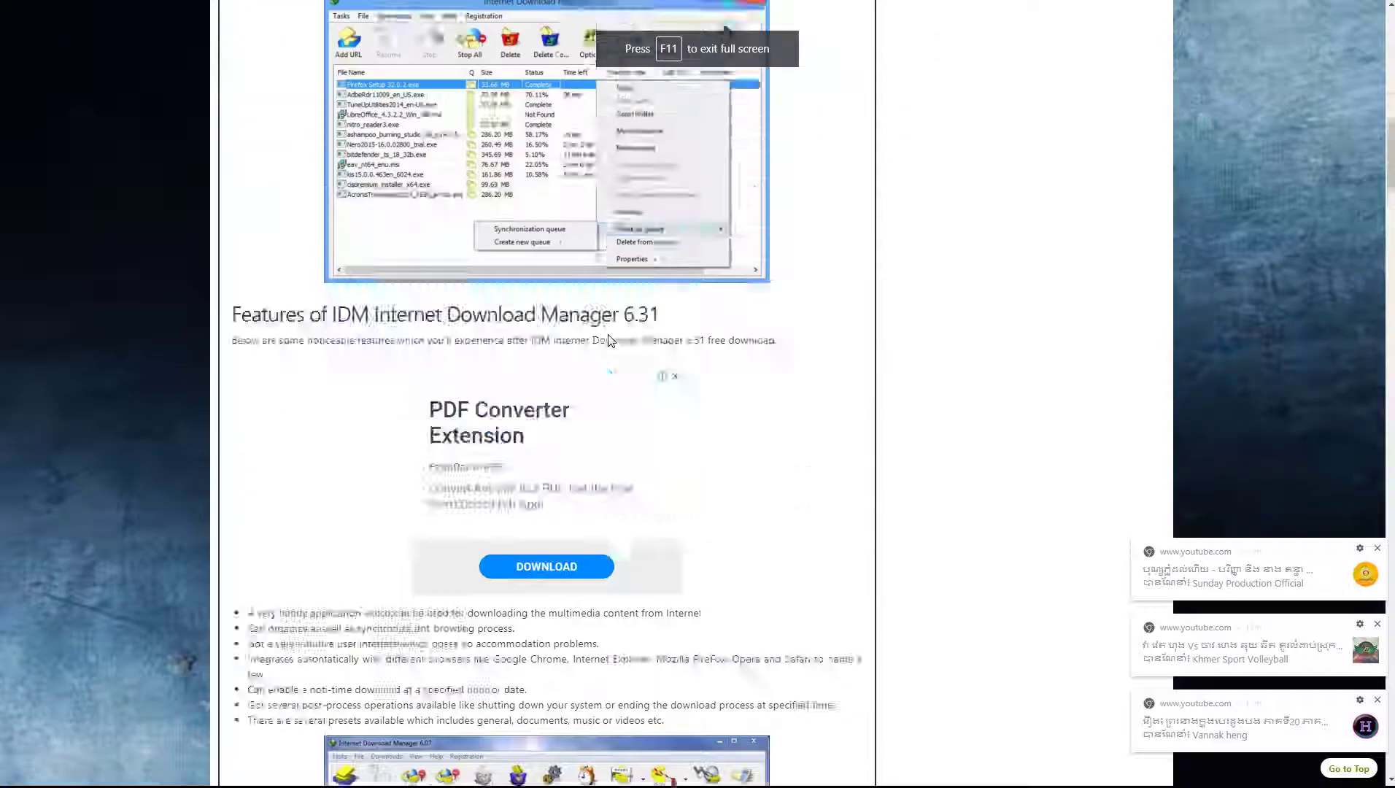
scroll(605, 350, "up", 5)
scroll(605, 353, "down", 4)
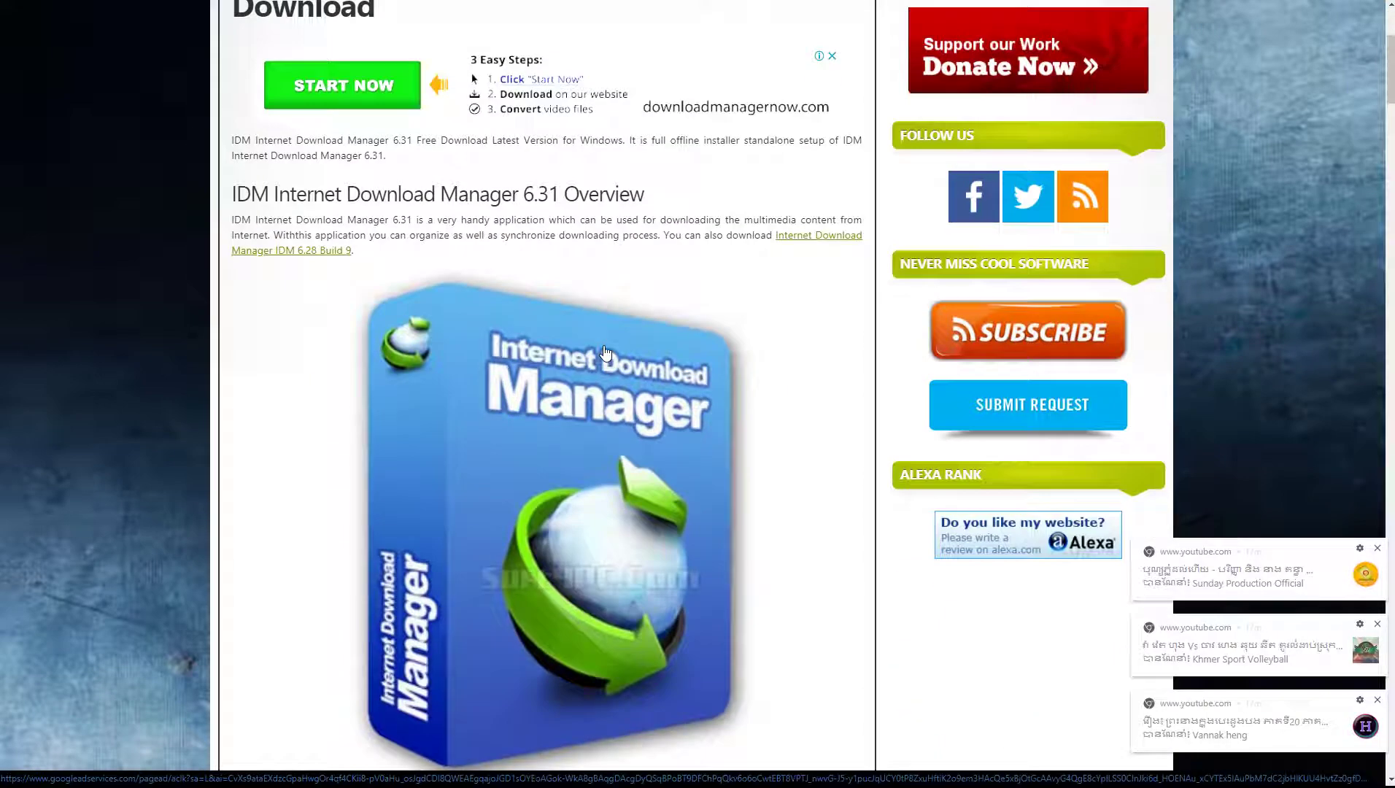
scroll(604, 353, "down", 12)
scroll(604, 348, "down", 6)
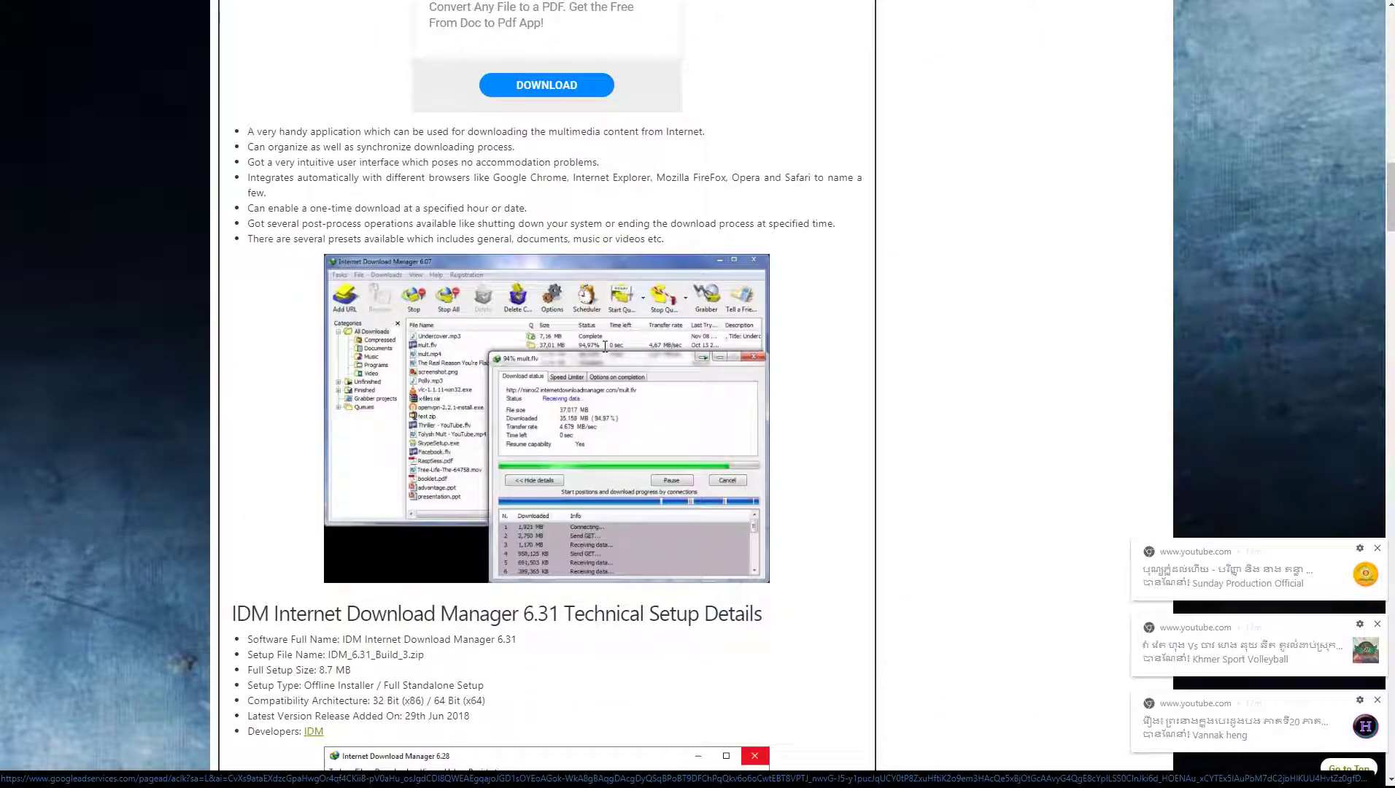
scroll(605, 347, "down", 5)
scroll(605, 346, "down", 3)
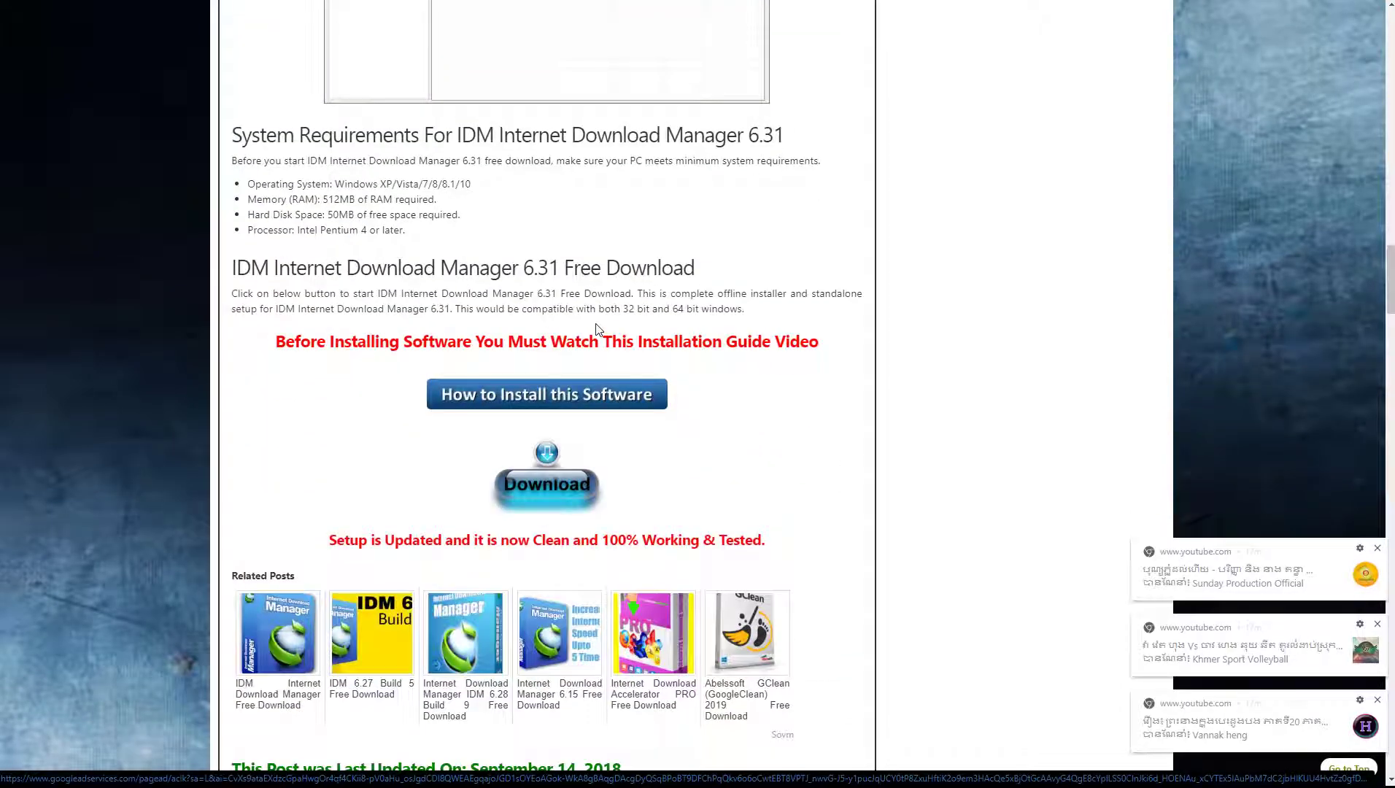
Request the IDM 6.31 zip download from the page and cancel the Download File Info dialog.
left_click(569, 486)
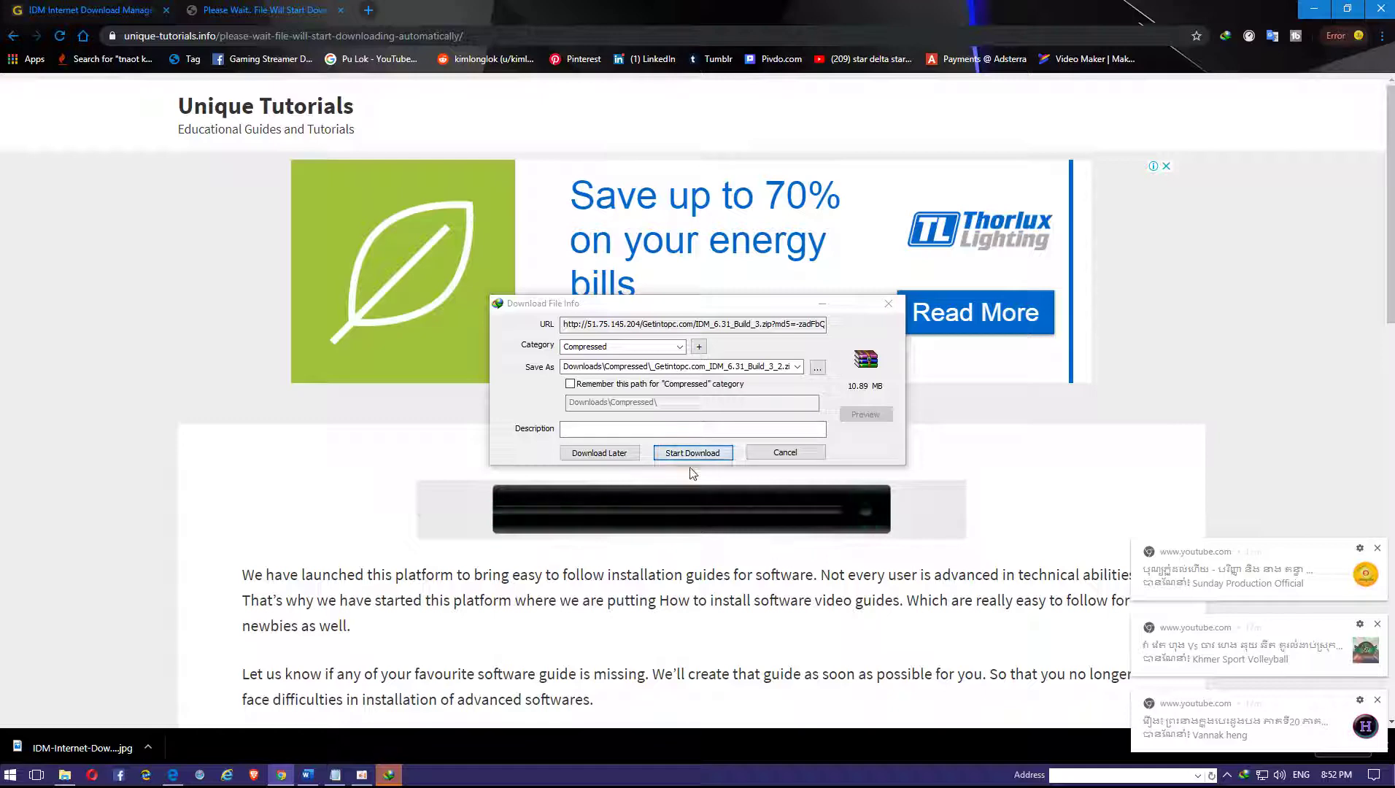
left_click(785, 452)
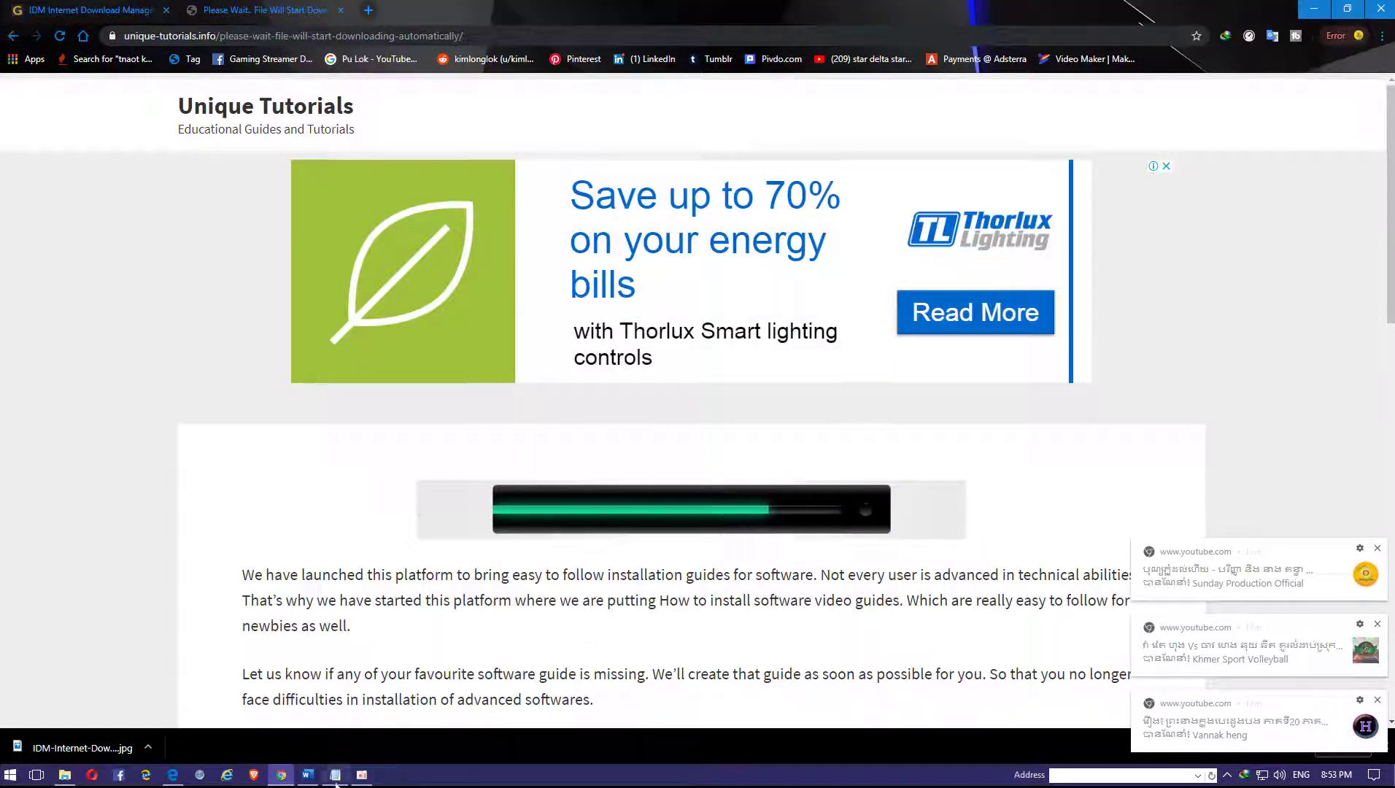
Switch to File Explorer and go to the Compressed folder inside Downloads.
left_click(173, 778)
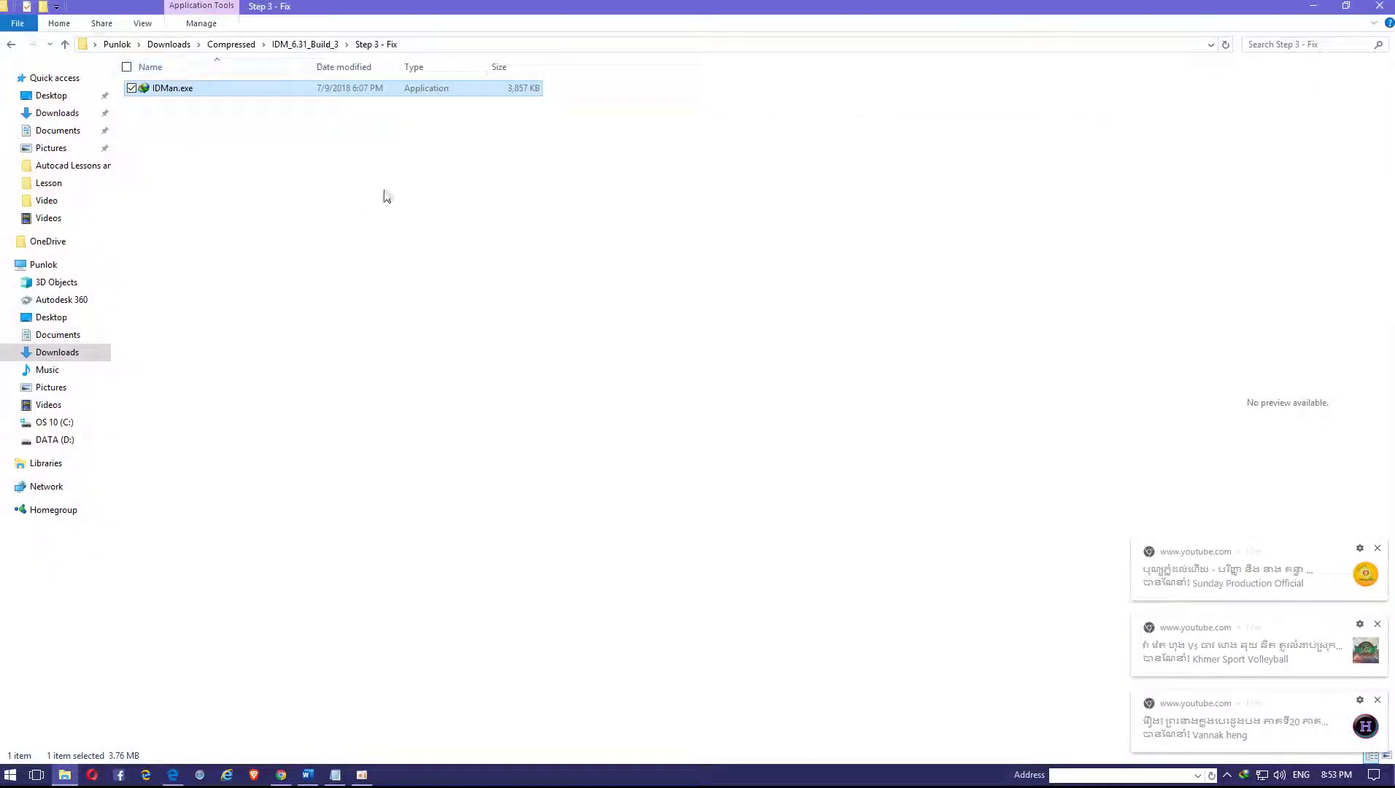
left_click(11, 43)
left_click(11, 43)
left_click(11, 43)
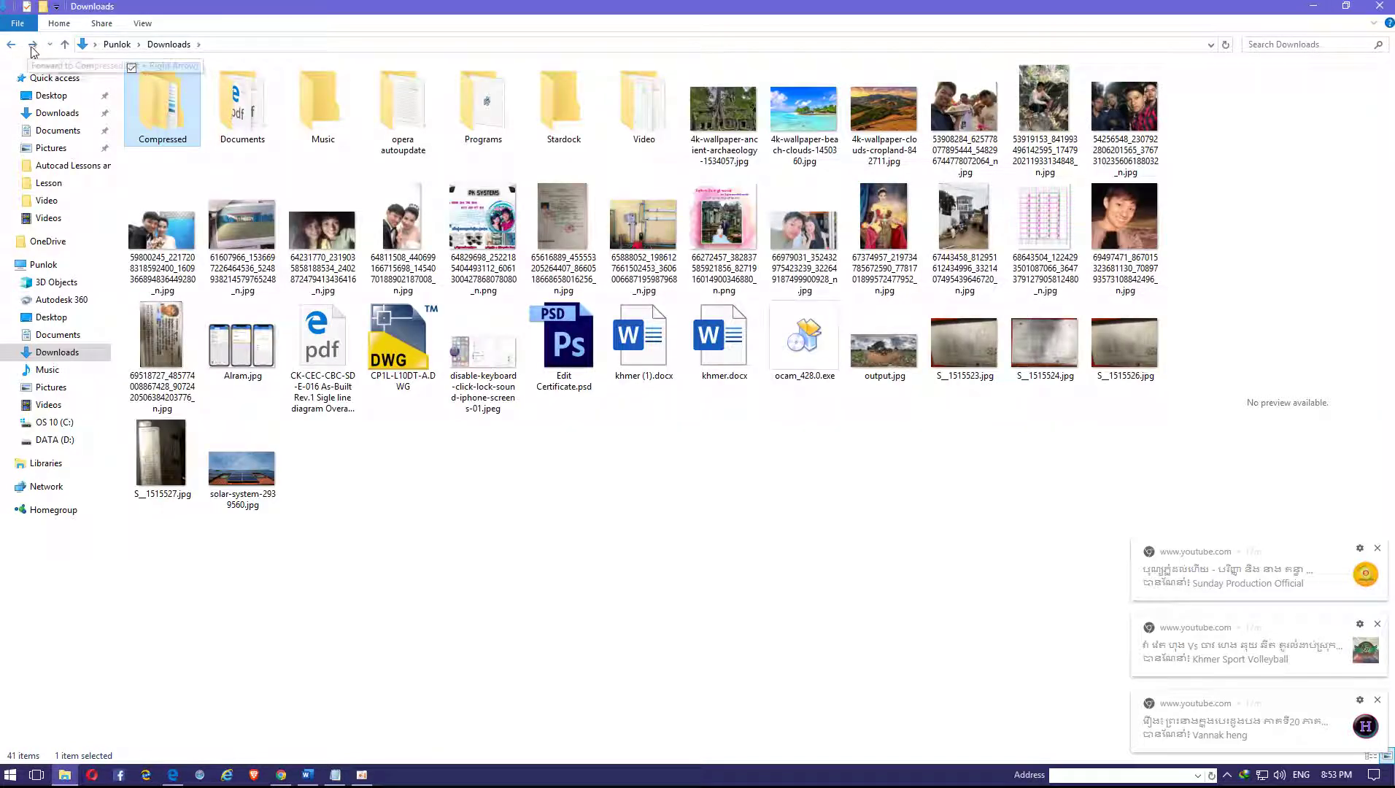
left_click(32, 44)
Extract _Getintopc.com_IDM_6.31_Build_3.zip into the current folder, replacing all existing files.
left_click(323, 146)
right_click(322, 155)
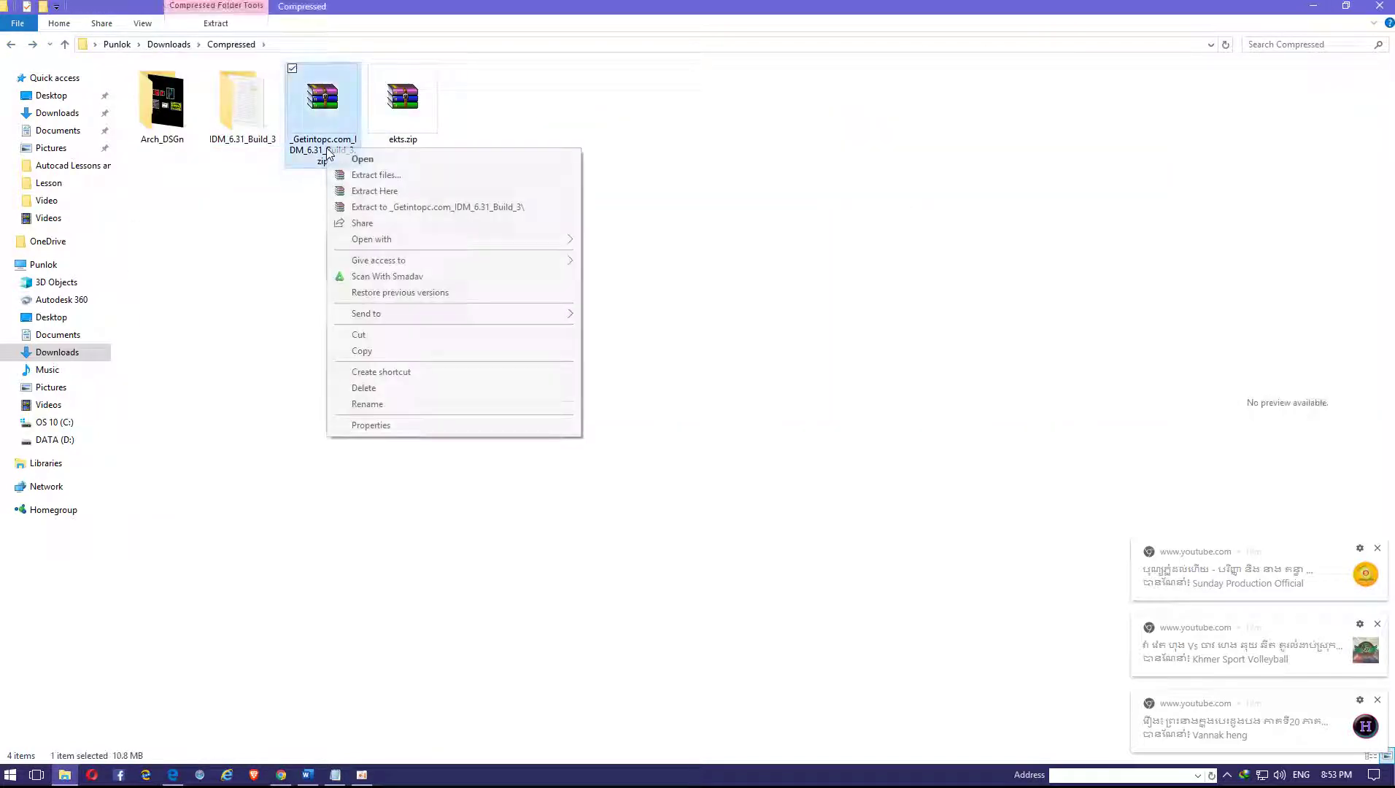
left_click(352, 159)
left_click(308, 145)
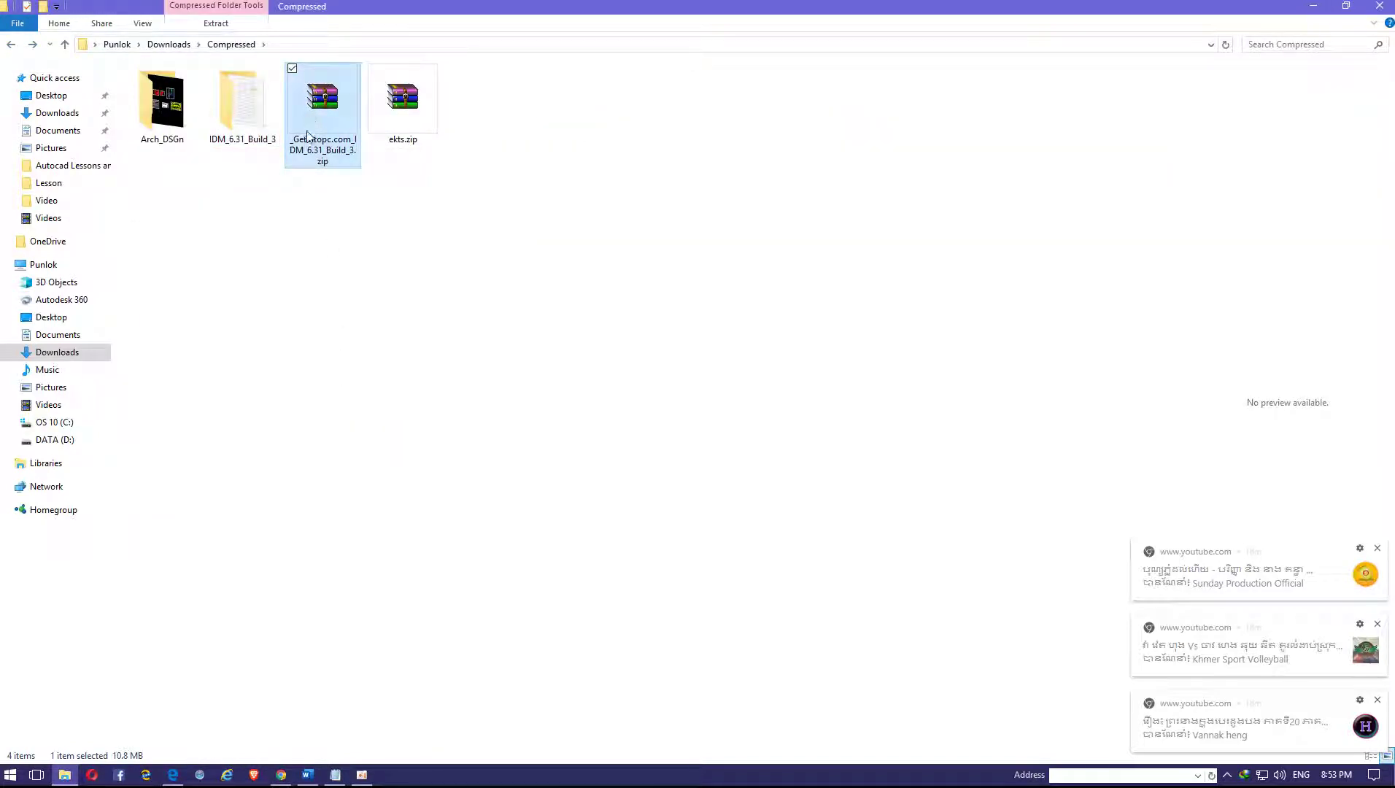
left_click(402, 255)
right_click(330, 148)
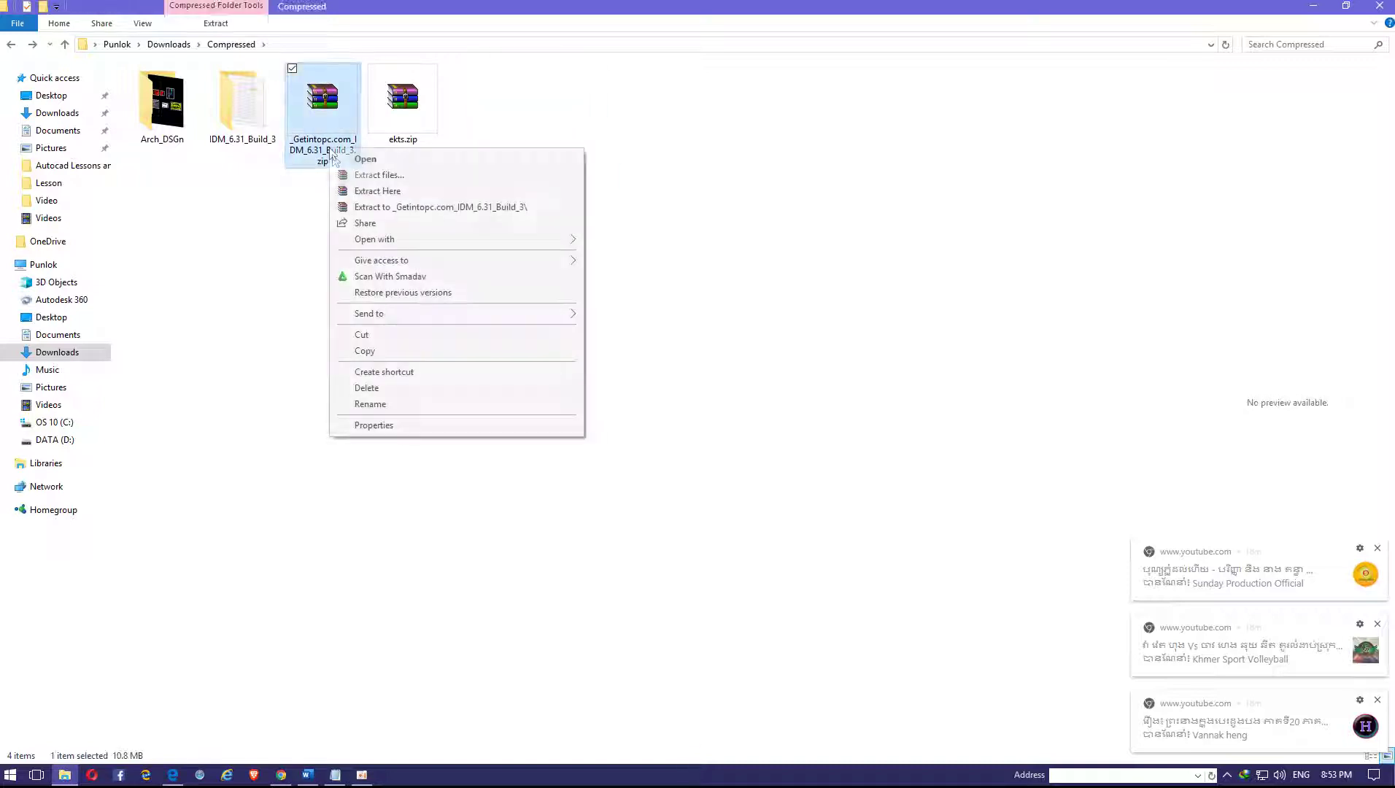
left_click(377, 191)
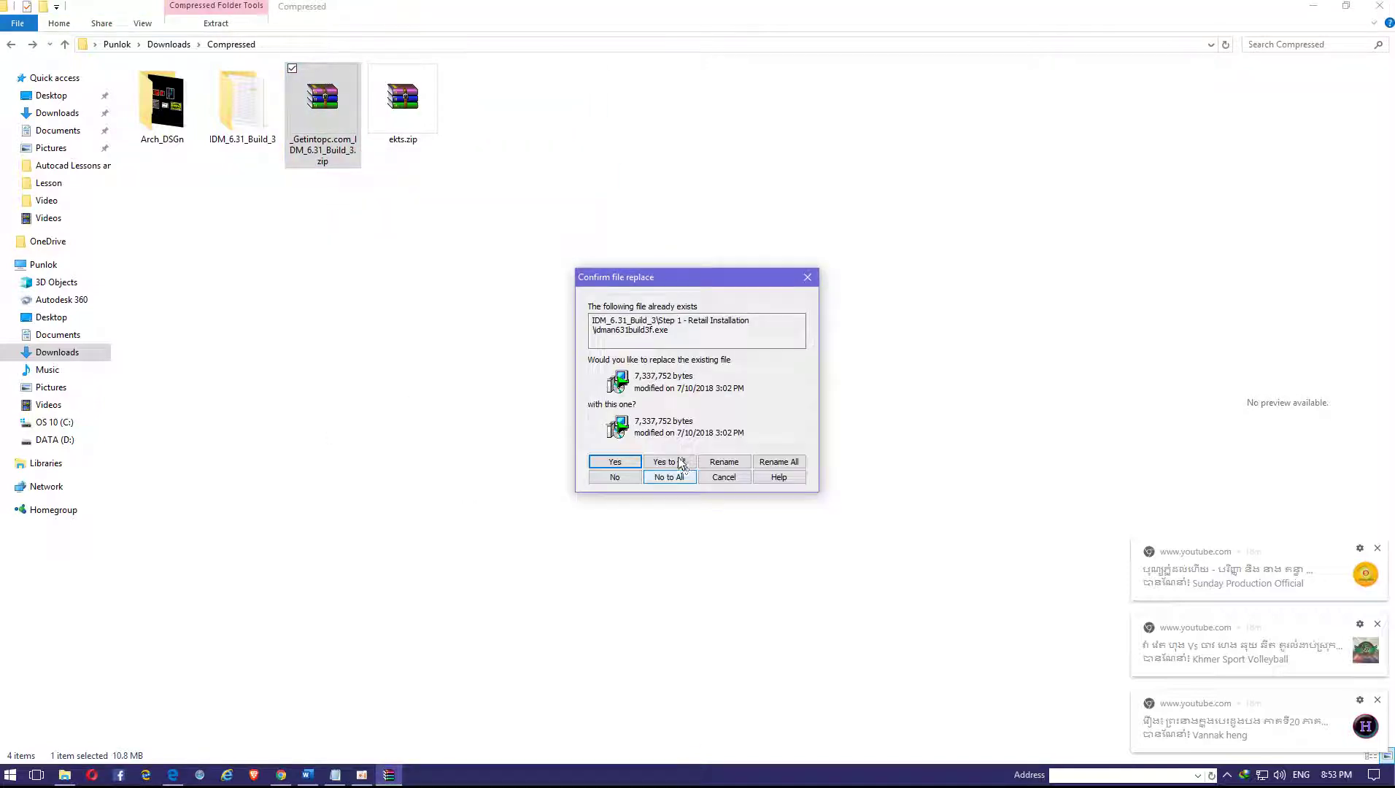
left_click(664, 461)
Open _README.TXT from the IDM_6.31_Build_3 folder and highlight the instruction "1. Exit IDM from taskbar".
left_click(238, 133)
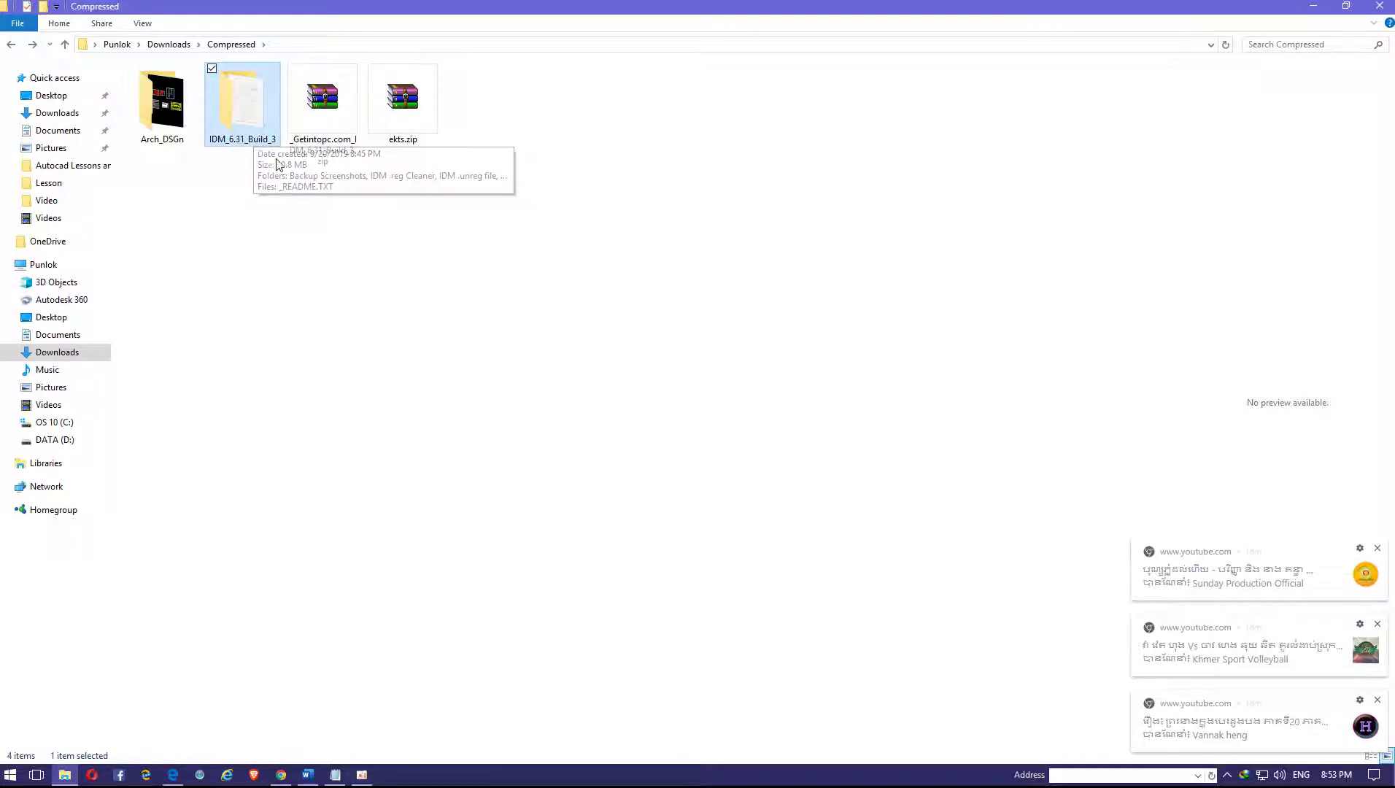
double_click(264, 142)
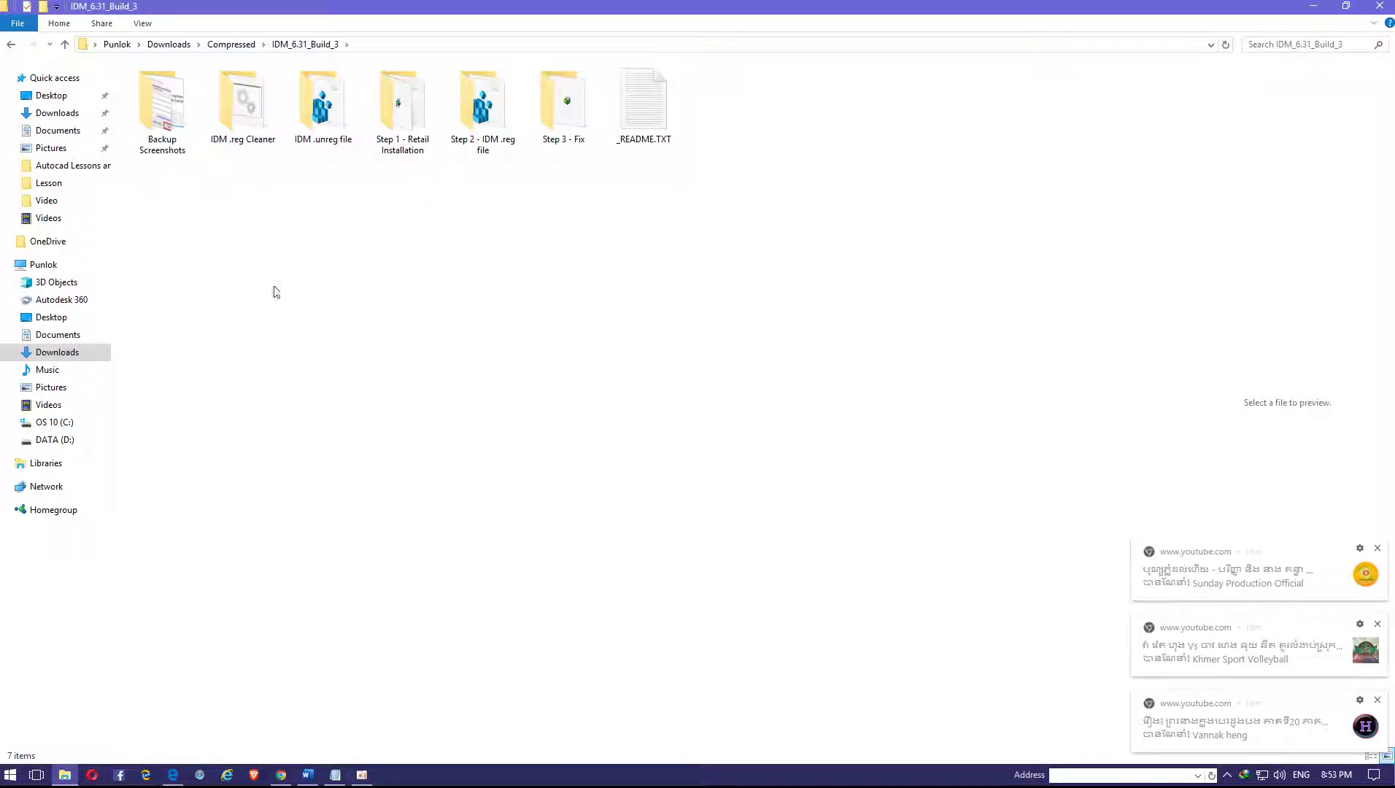
double_click(643, 109)
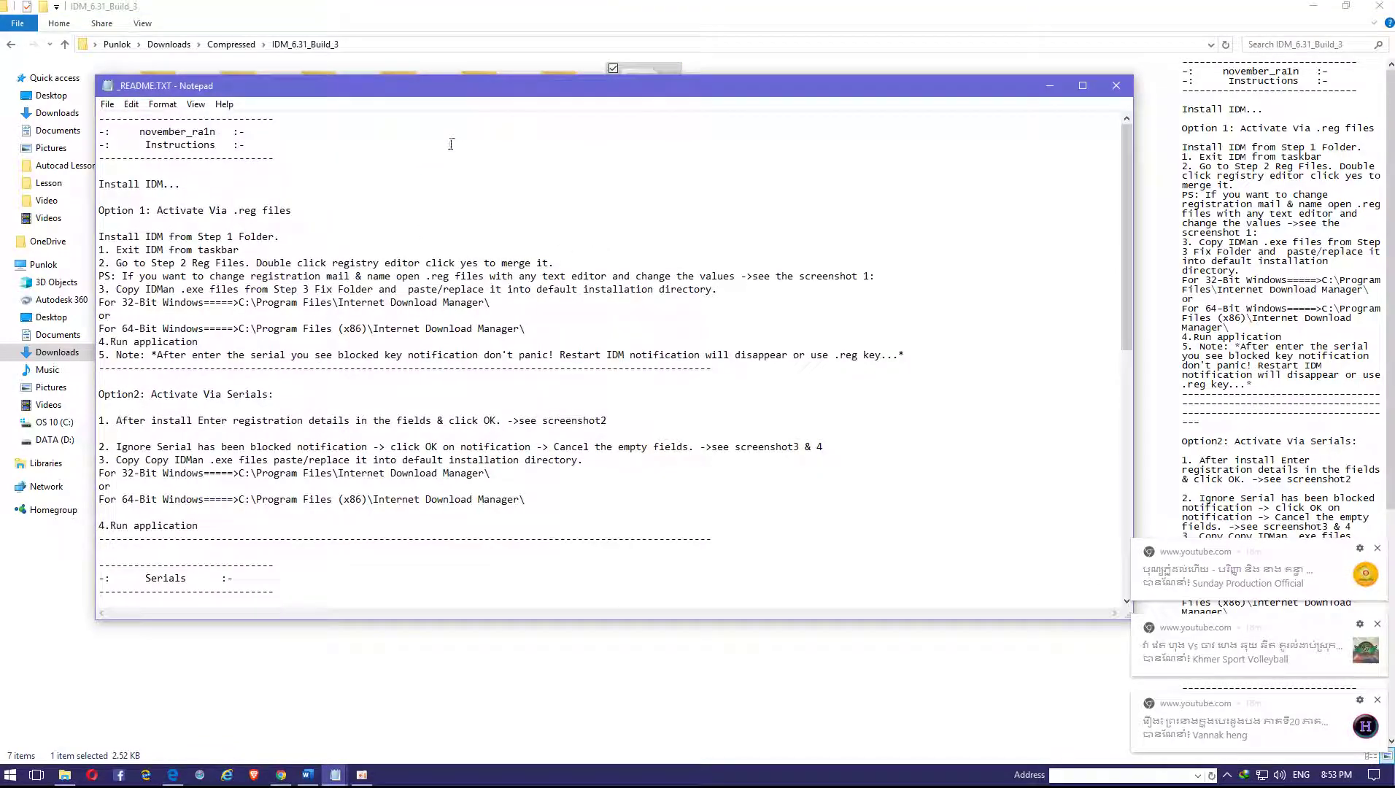
left_click_drag(434, 95, 730, 137)
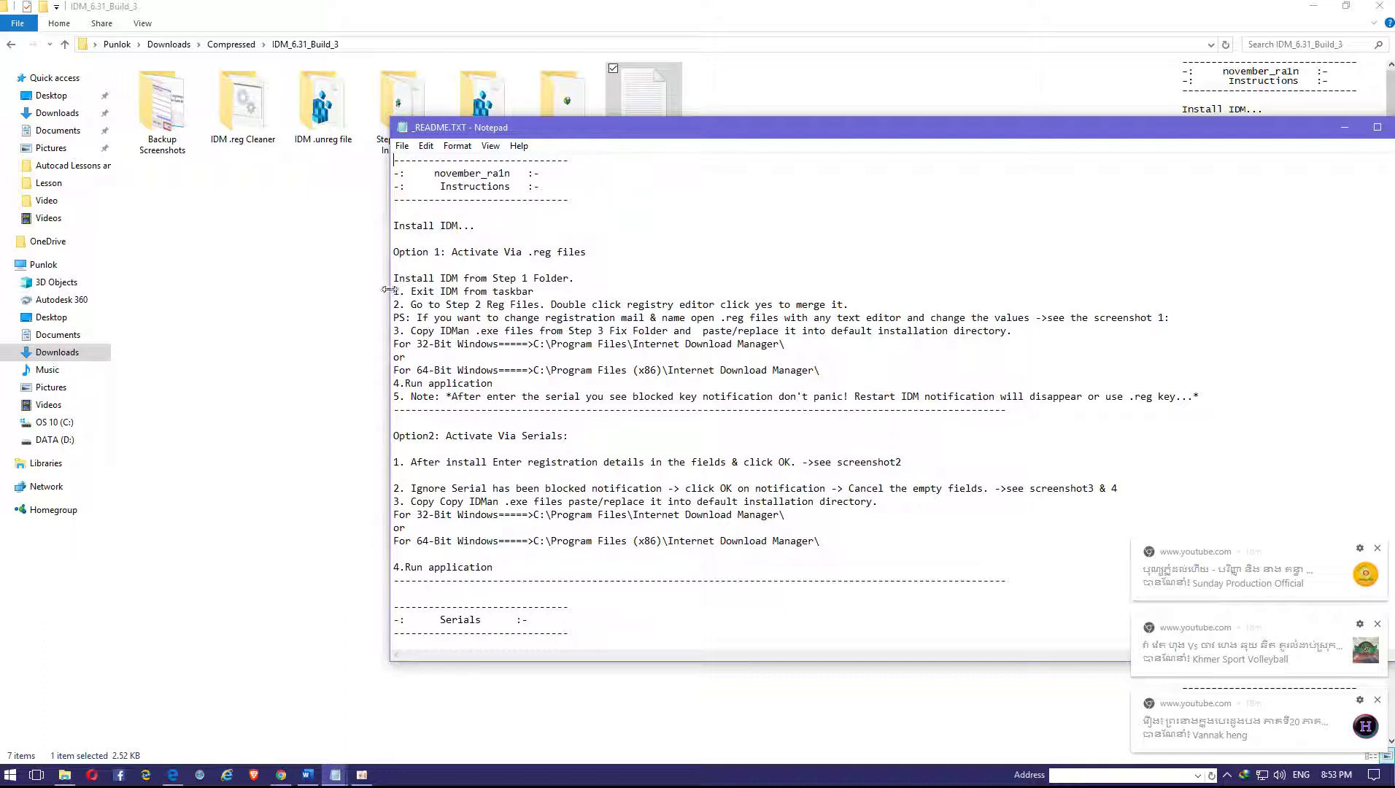
left_click_drag(394, 294, 536, 296)
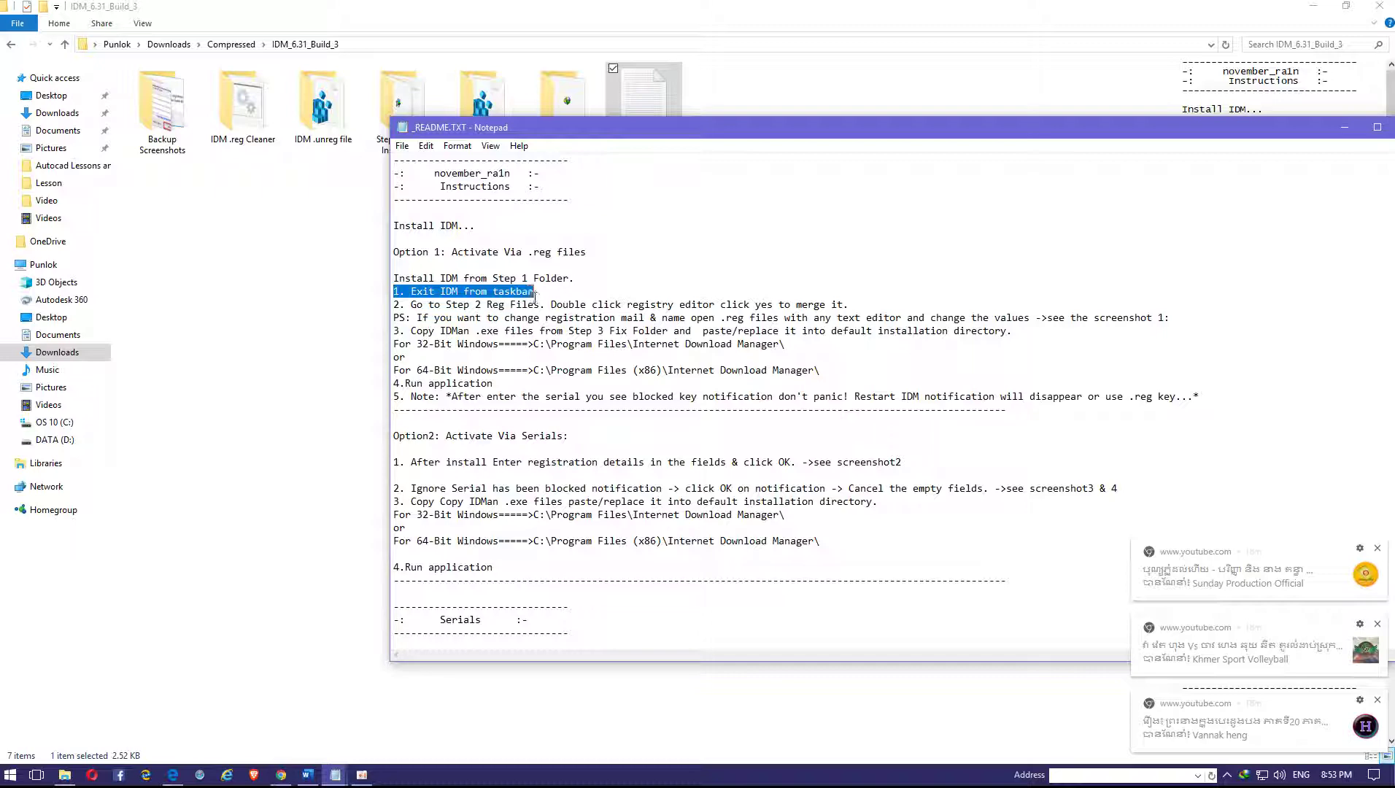
Dismiss the three YouTube notifications covering the system tray area.
left_click(1227, 777)
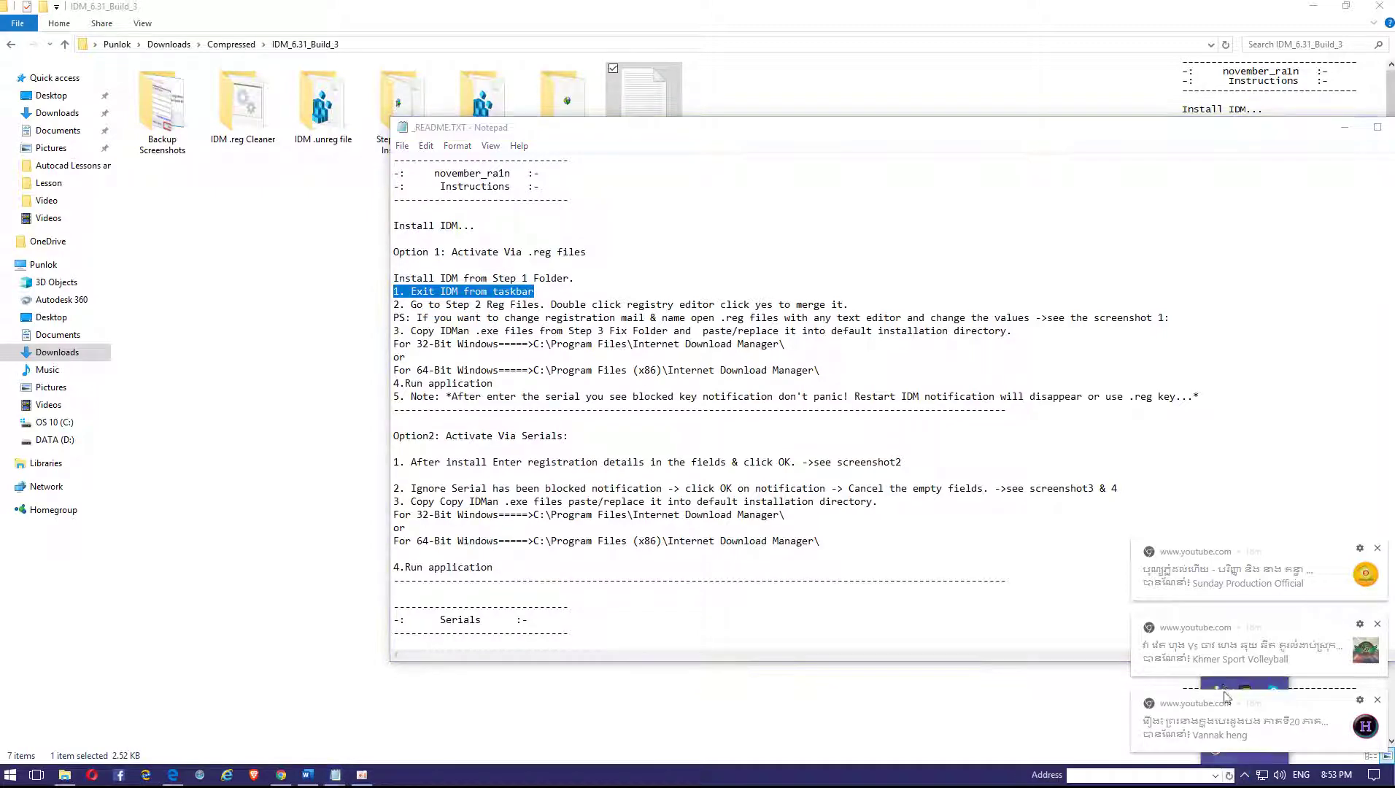
left_click(1378, 702)
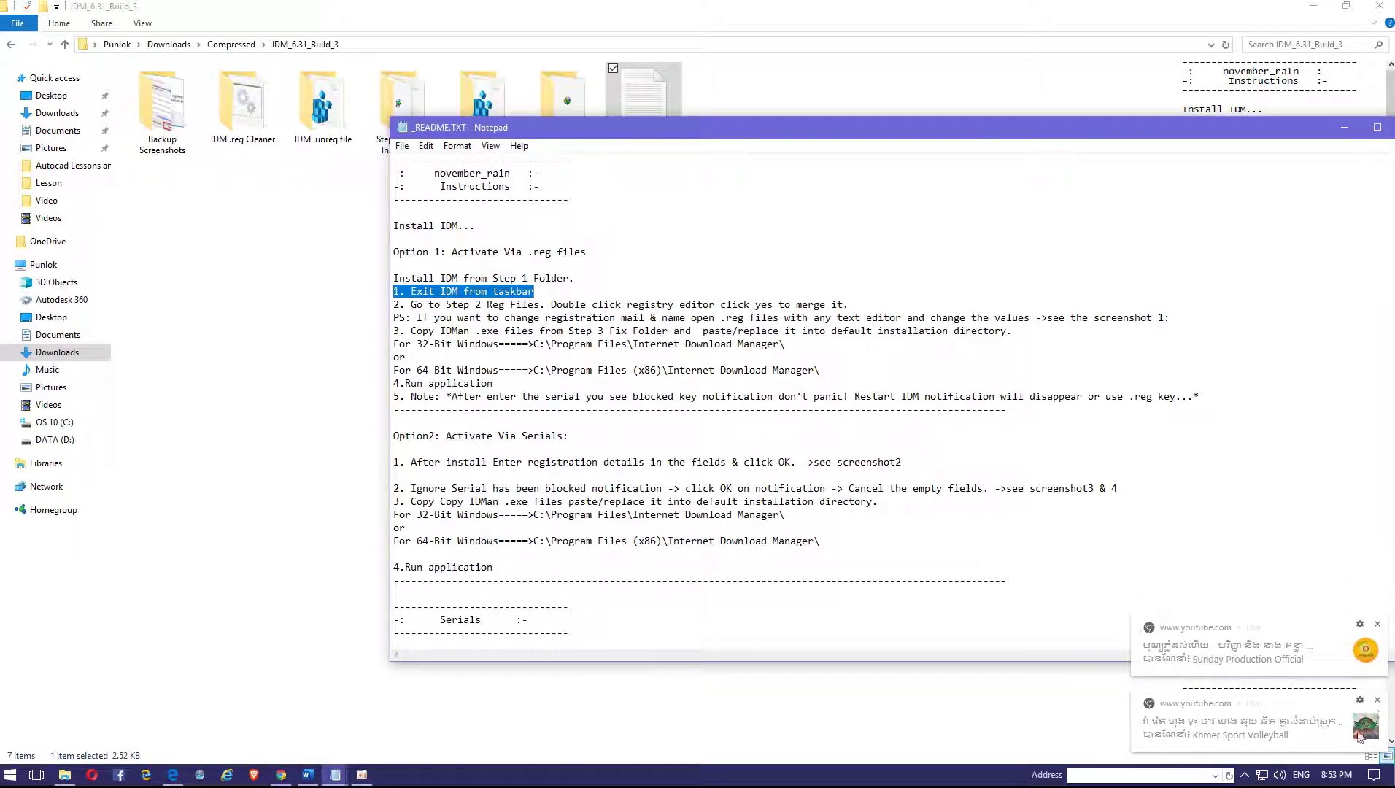
left_click(1378, 702)
left_click(1379, 701)
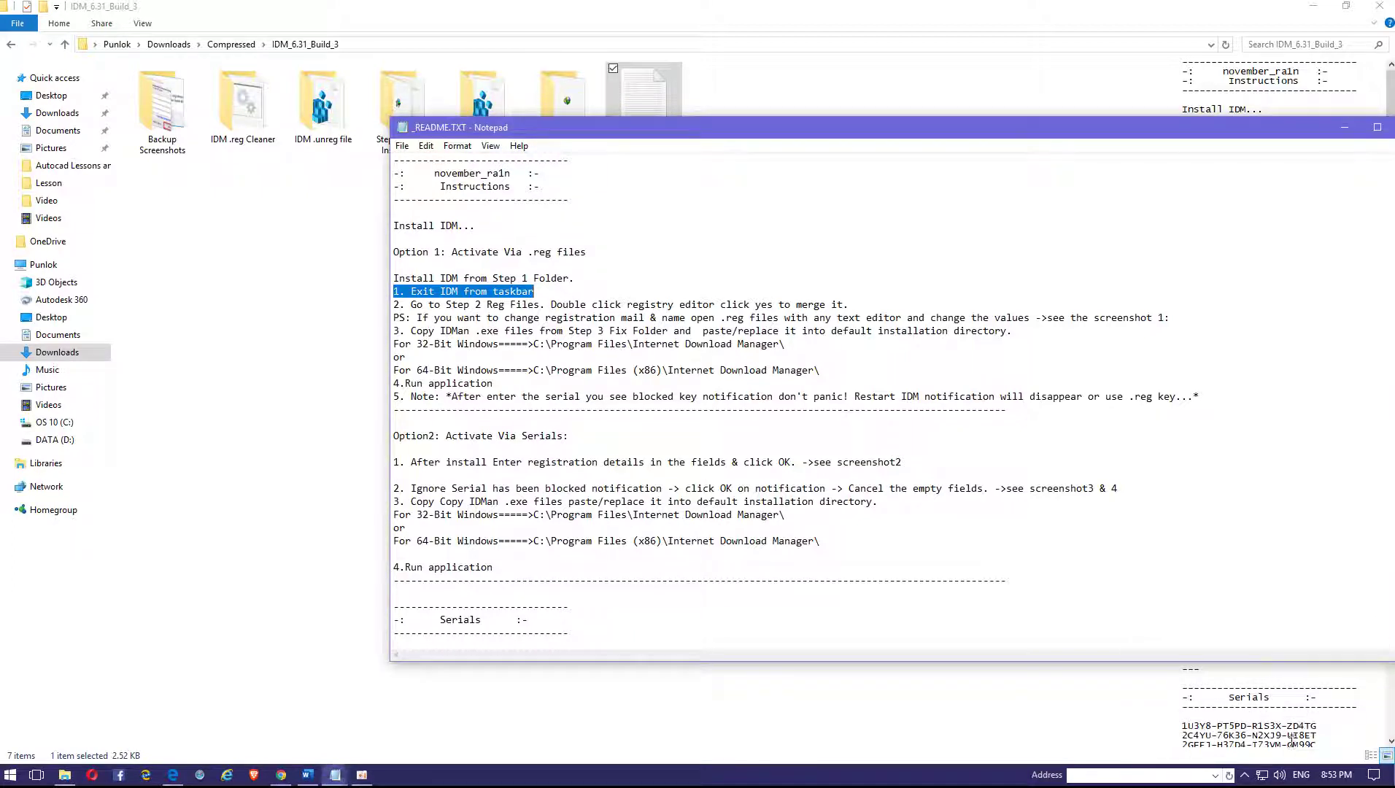
Exit Internet Download Manager from the system tray and return to the IDM_6.31_Build_3 folder.
left_click(1245, 775)
right_click(1216, 691)
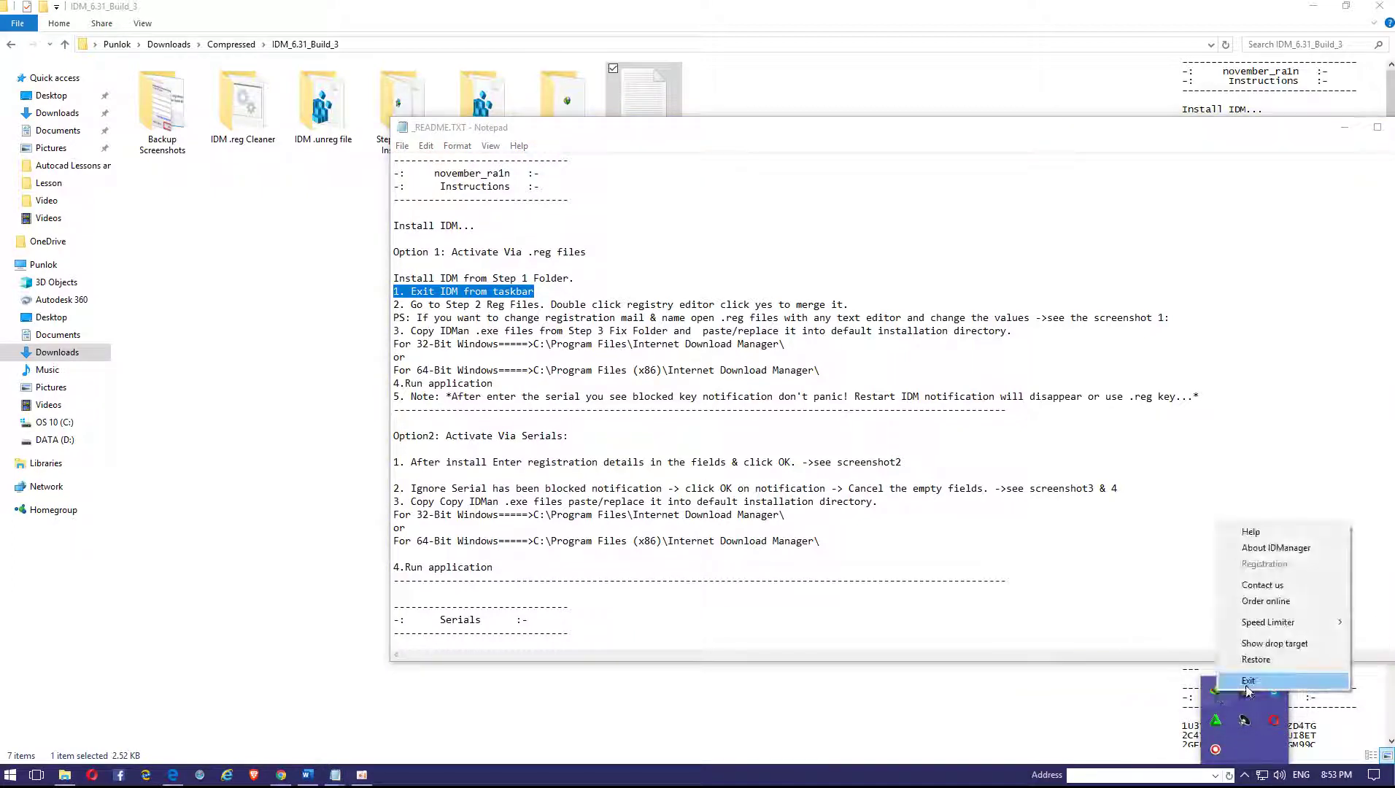
left_click(1248, 681)
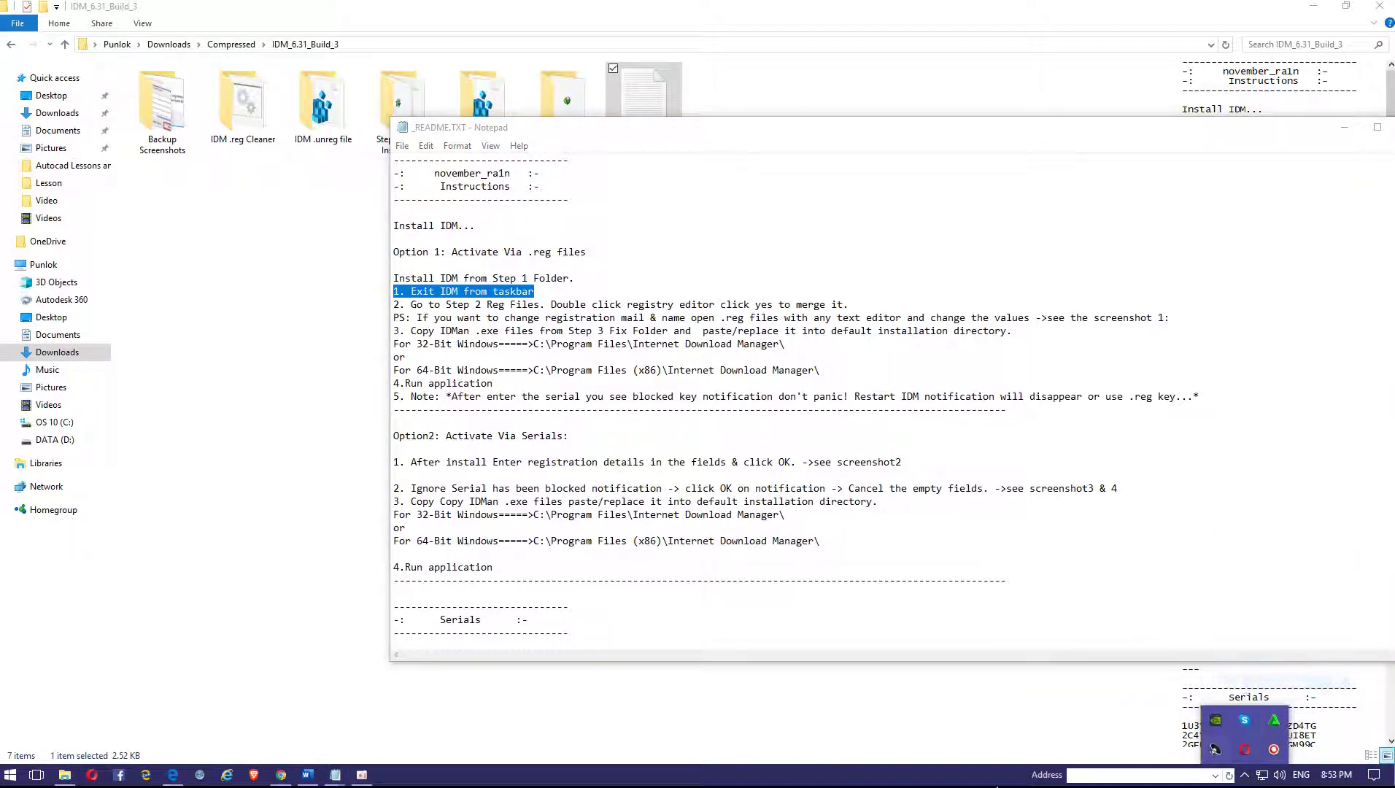
left_click(841, 707)
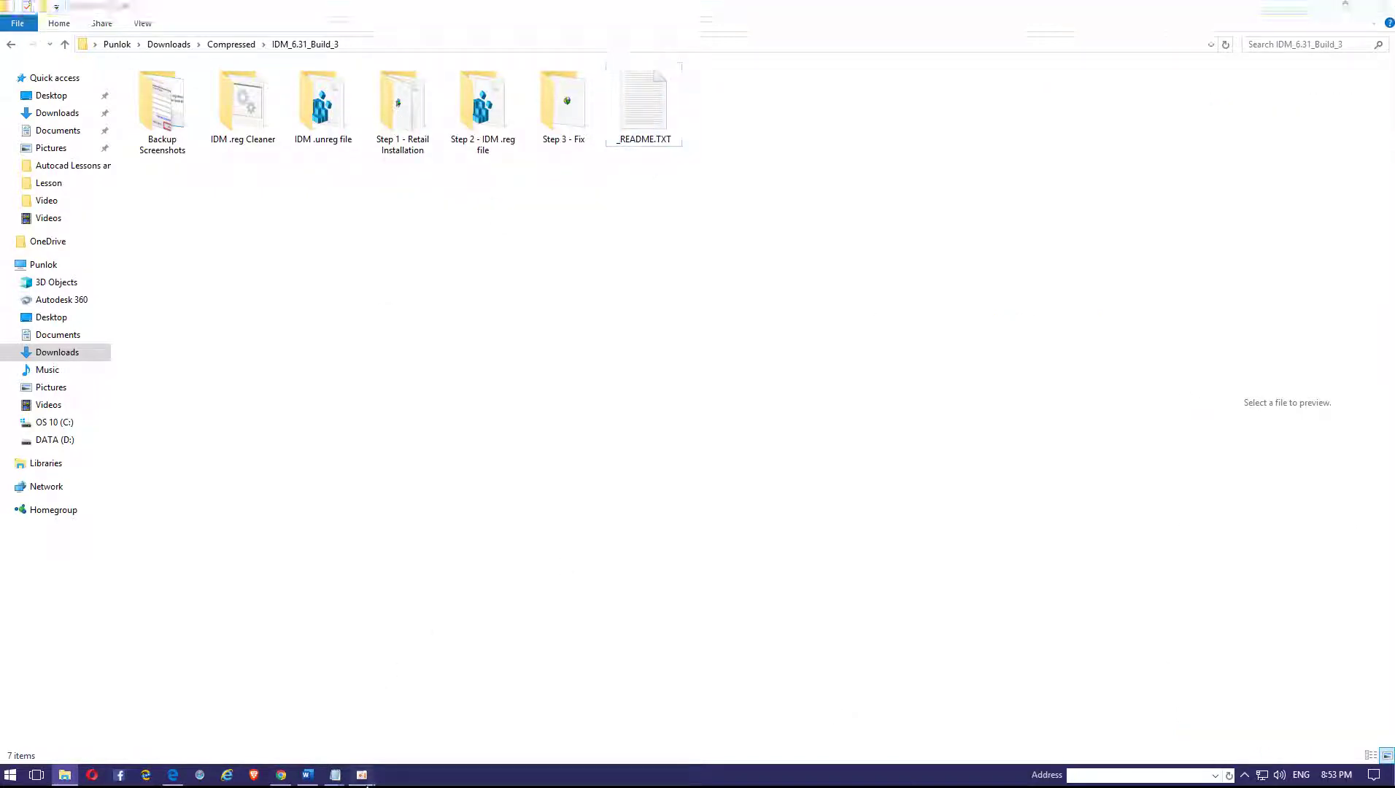
Bring the _README.TXT window with the highlighted exit instruction back to the front and clear its text selection.
mouse_move(335, 775)
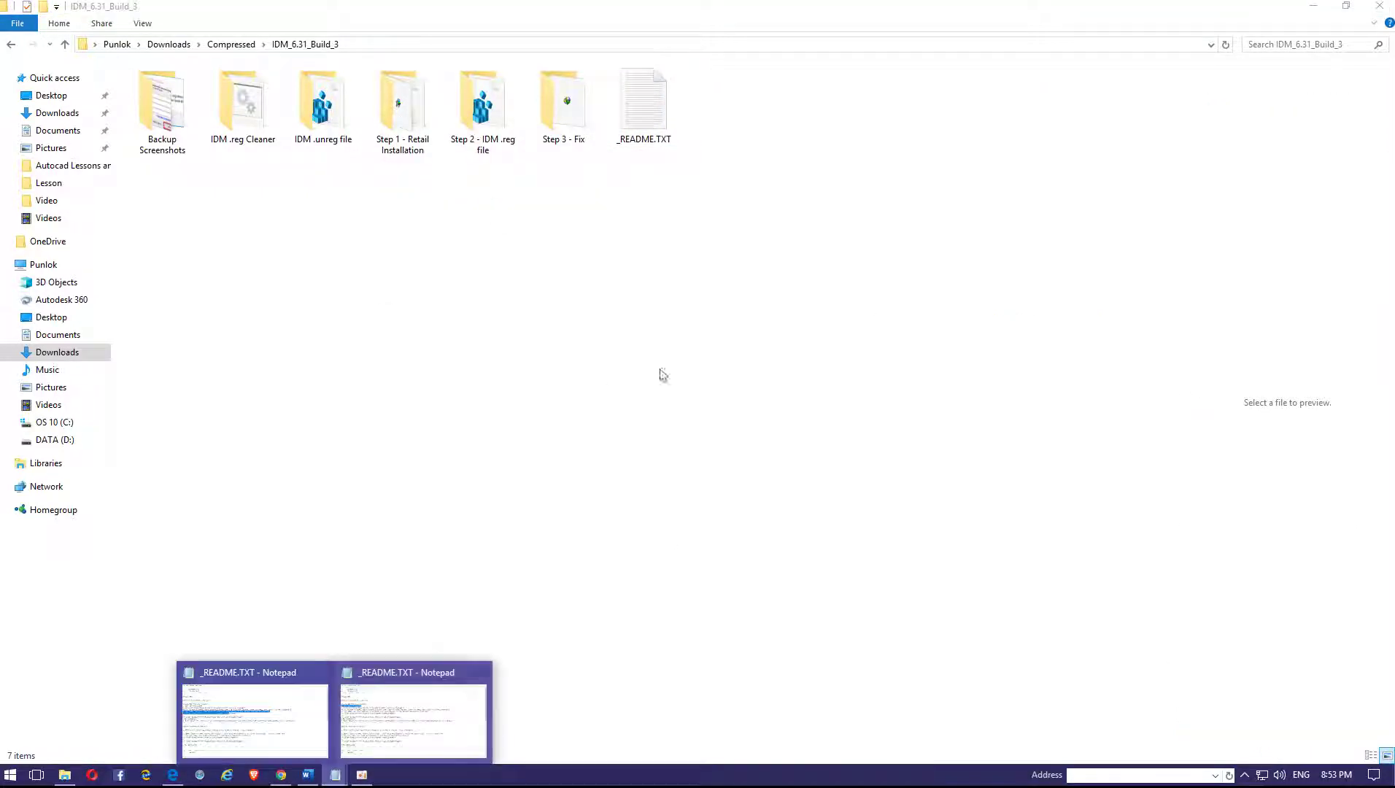
left_click(429, 726)
left_click(492, 292)
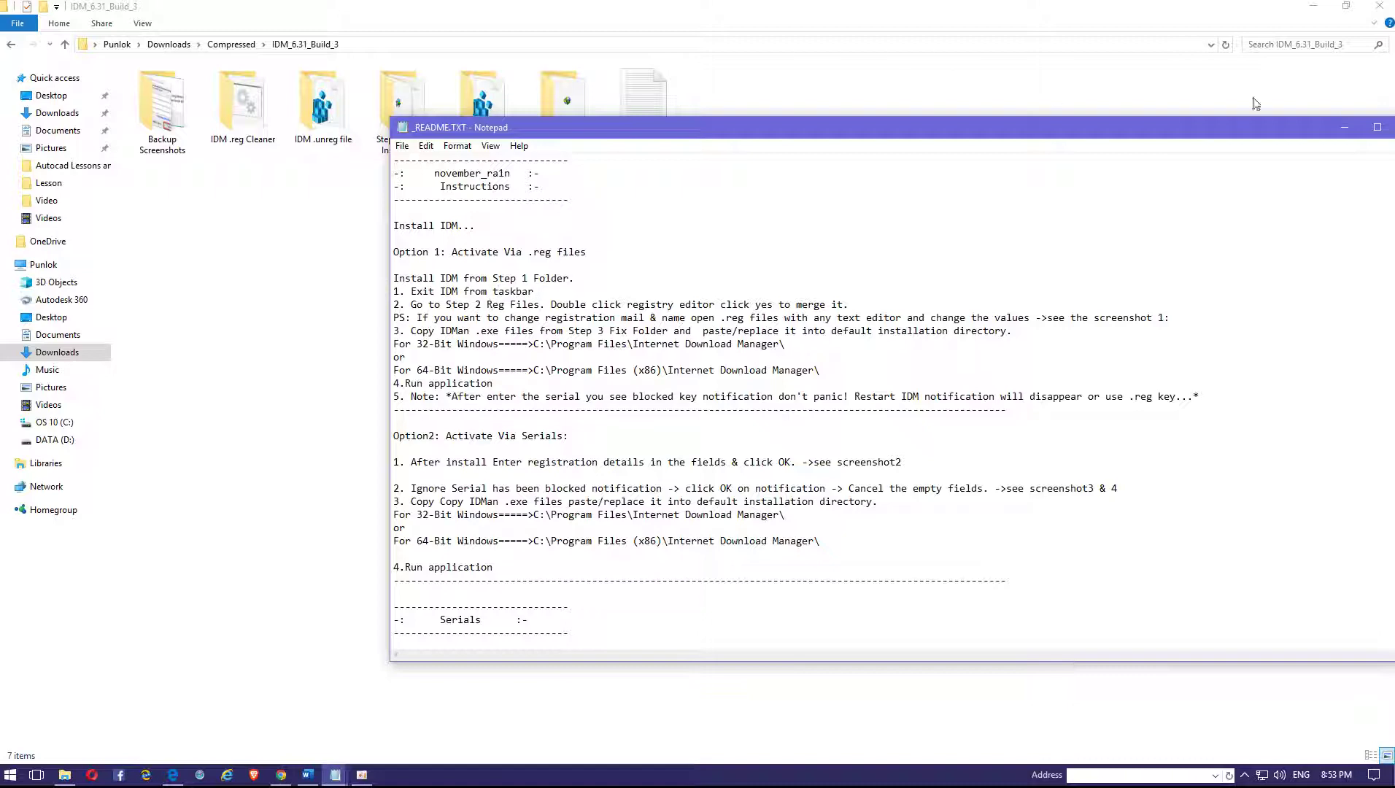
Launch idman631build3f.exe from the Step 1 - Retail Installation folder, advance to the license agreement page, and exit the installer.
left_click_drag(1288, 134, 1085, 354)
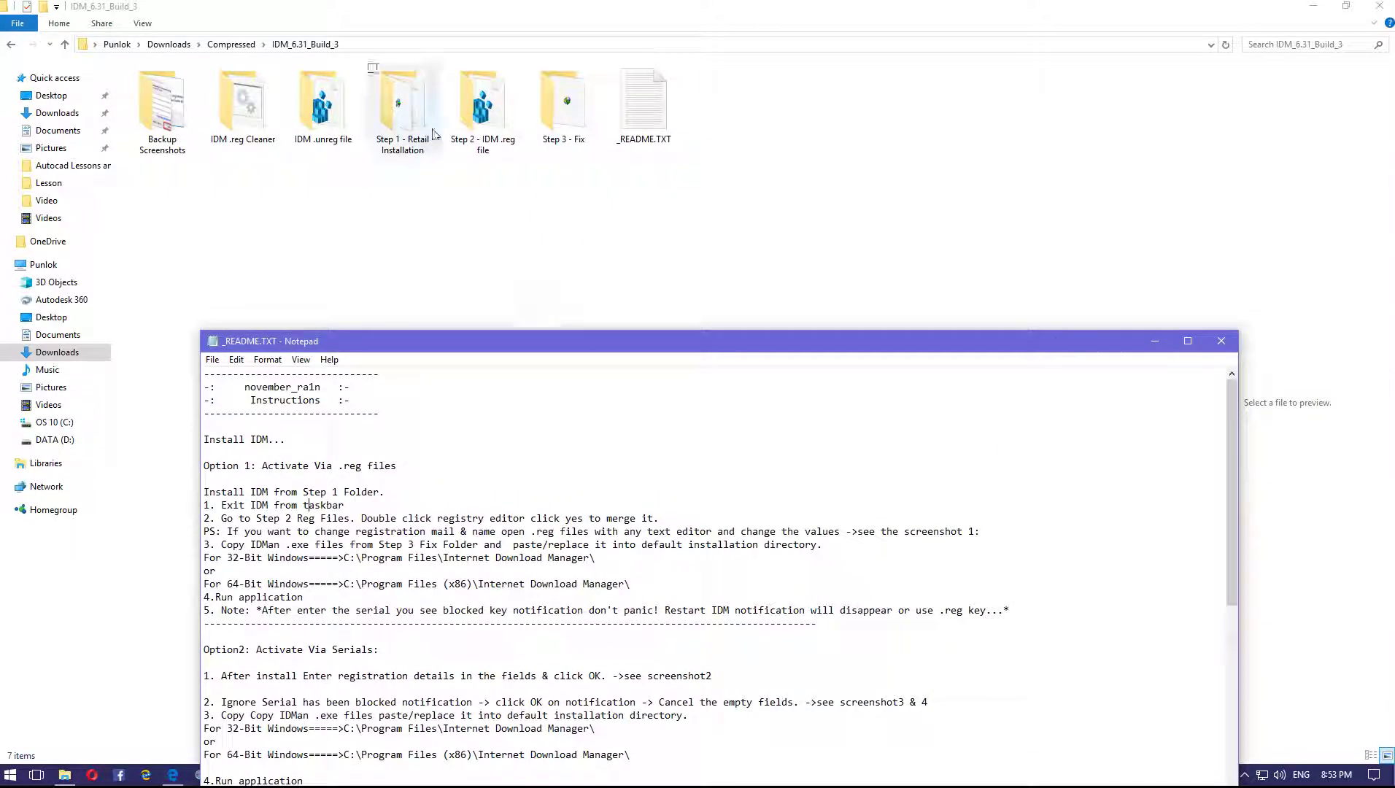
double_click(400, 146)
double_click(182, 104)
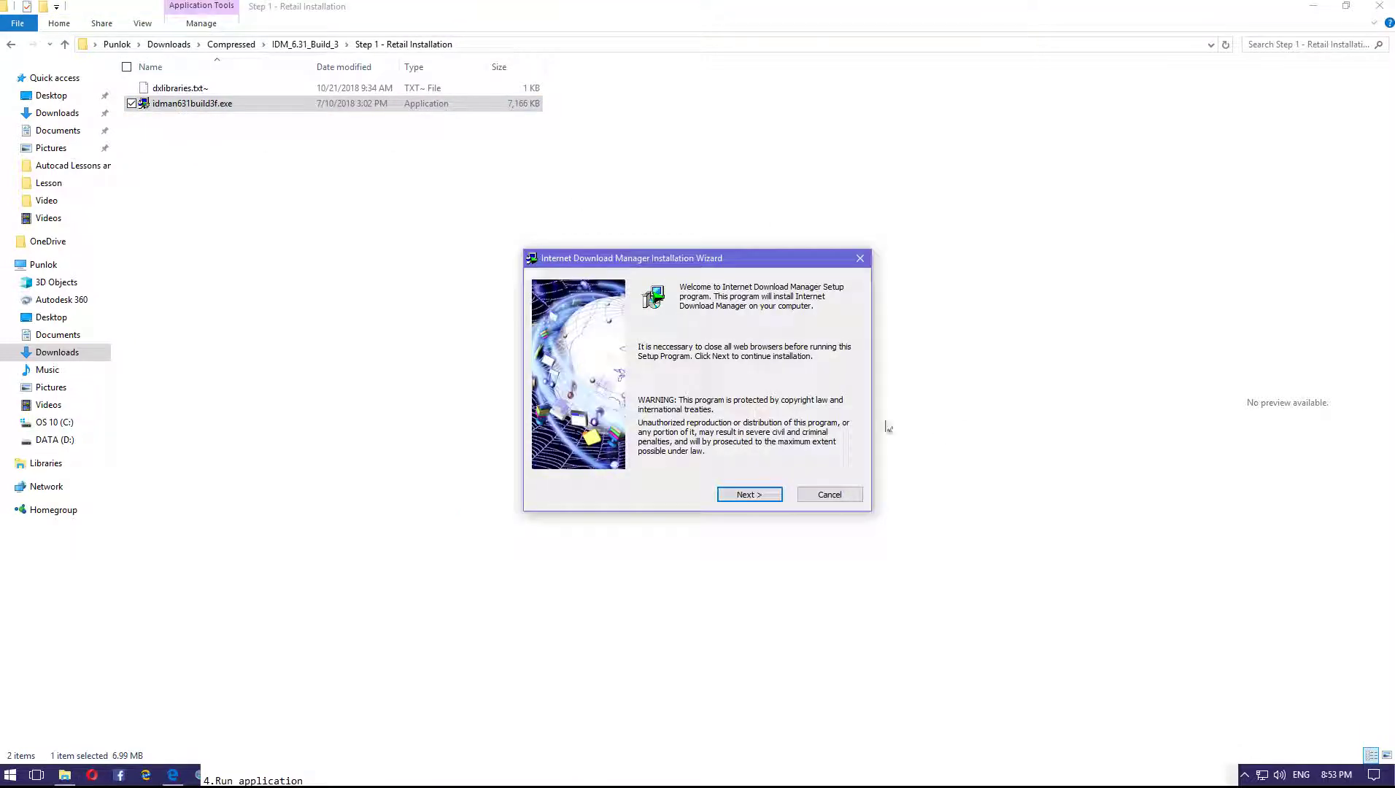
left_click(763, 493)
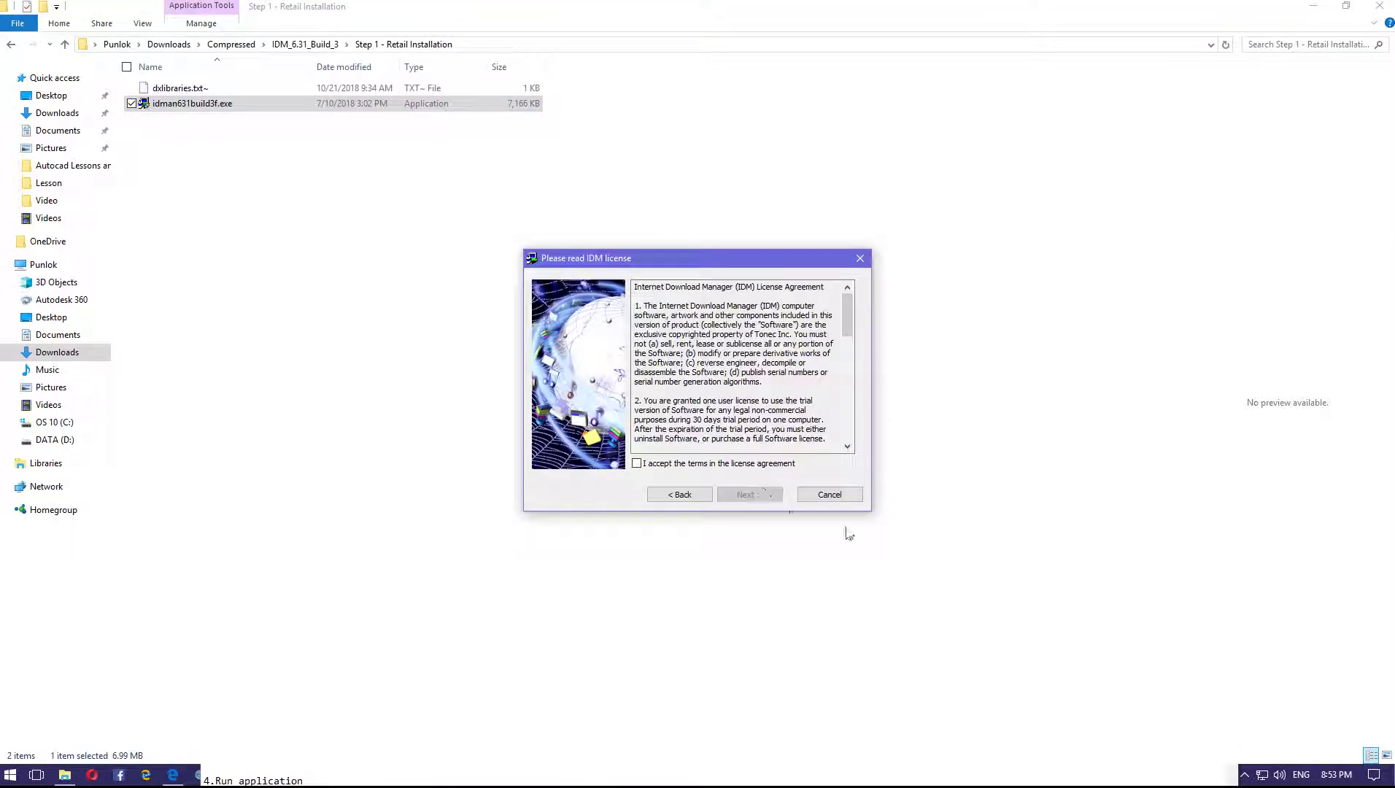
left_click(839, 501)
left_click(752, 438)
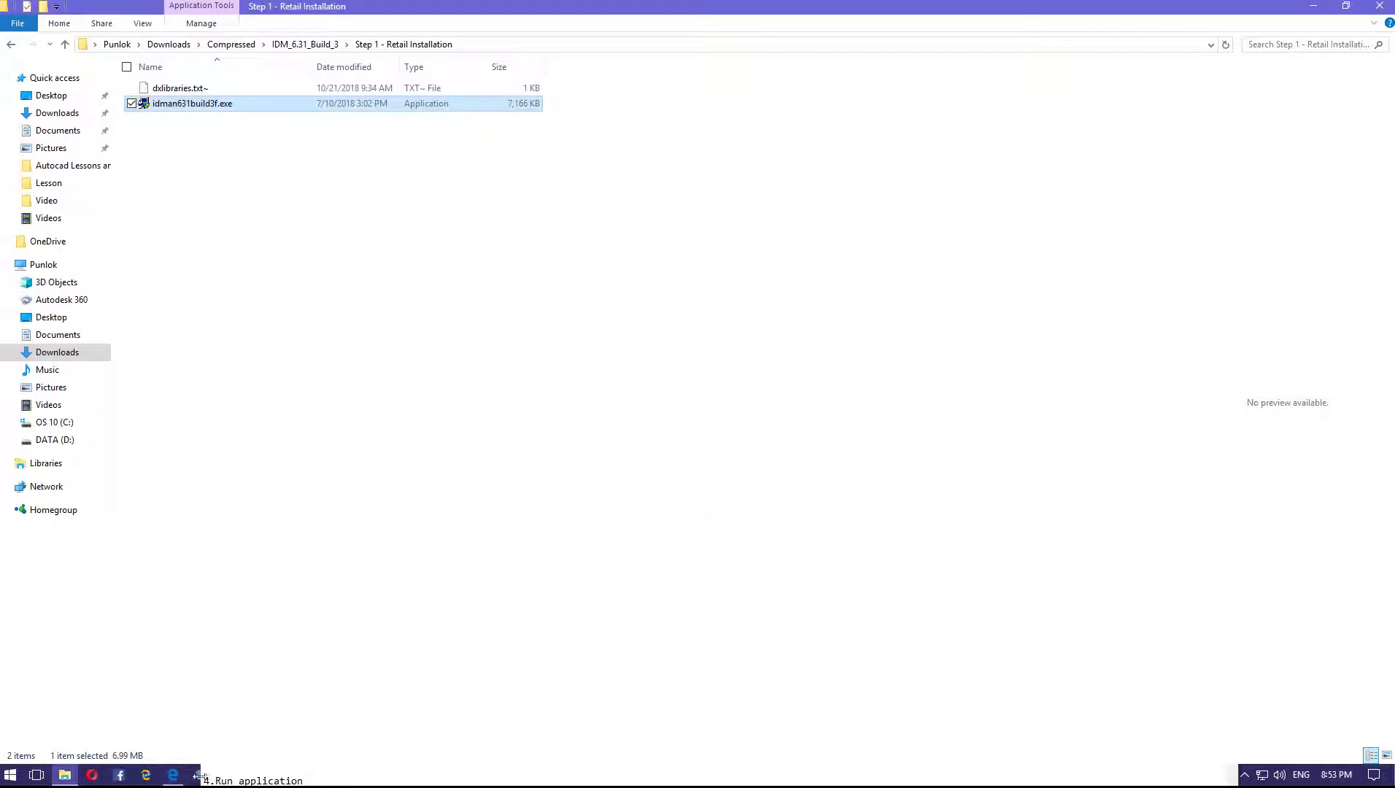
Bring up the _README.TXT window again and return to the IDM_6.31_Build_3 folder in File Explorer.
left_click(173, 774)
left_click(173, 774)
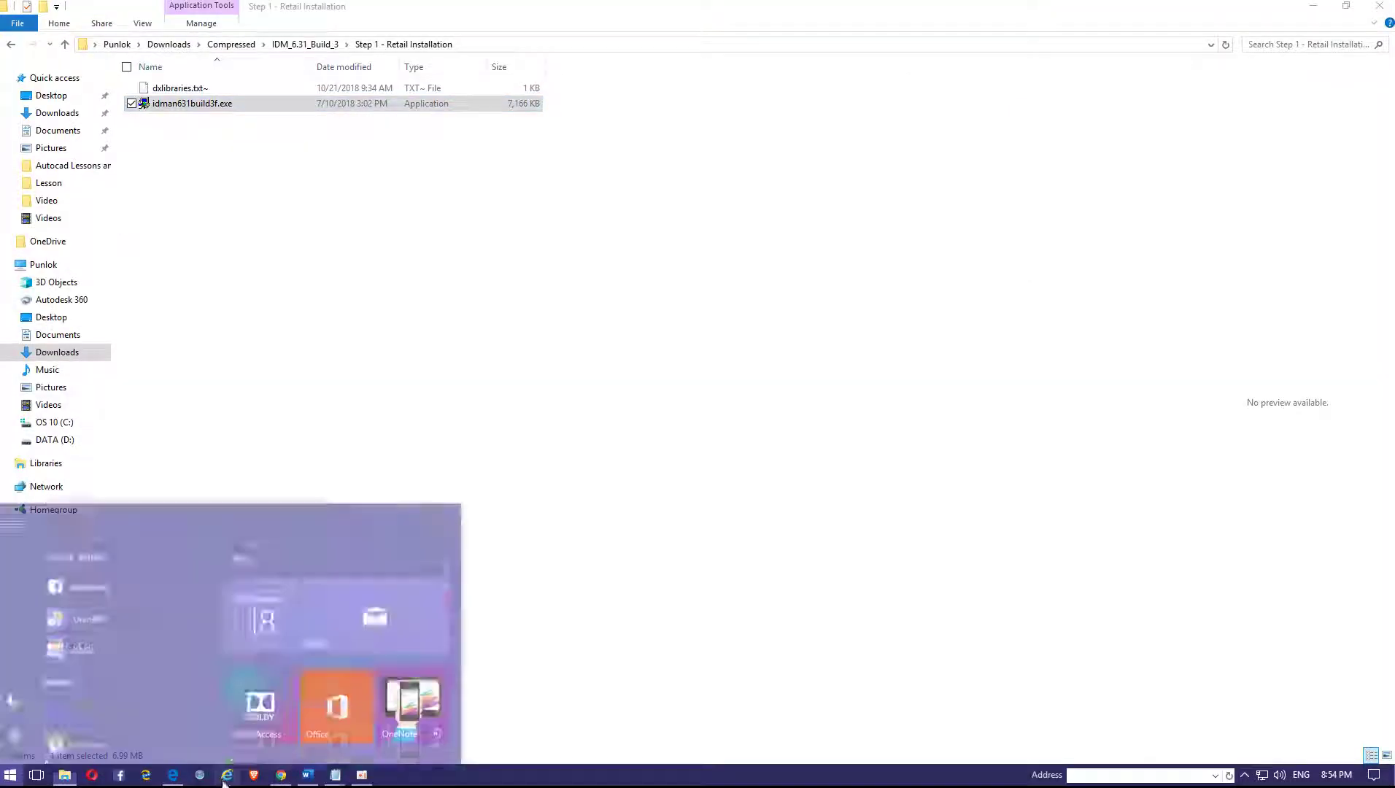
mouse_move(335, 774)
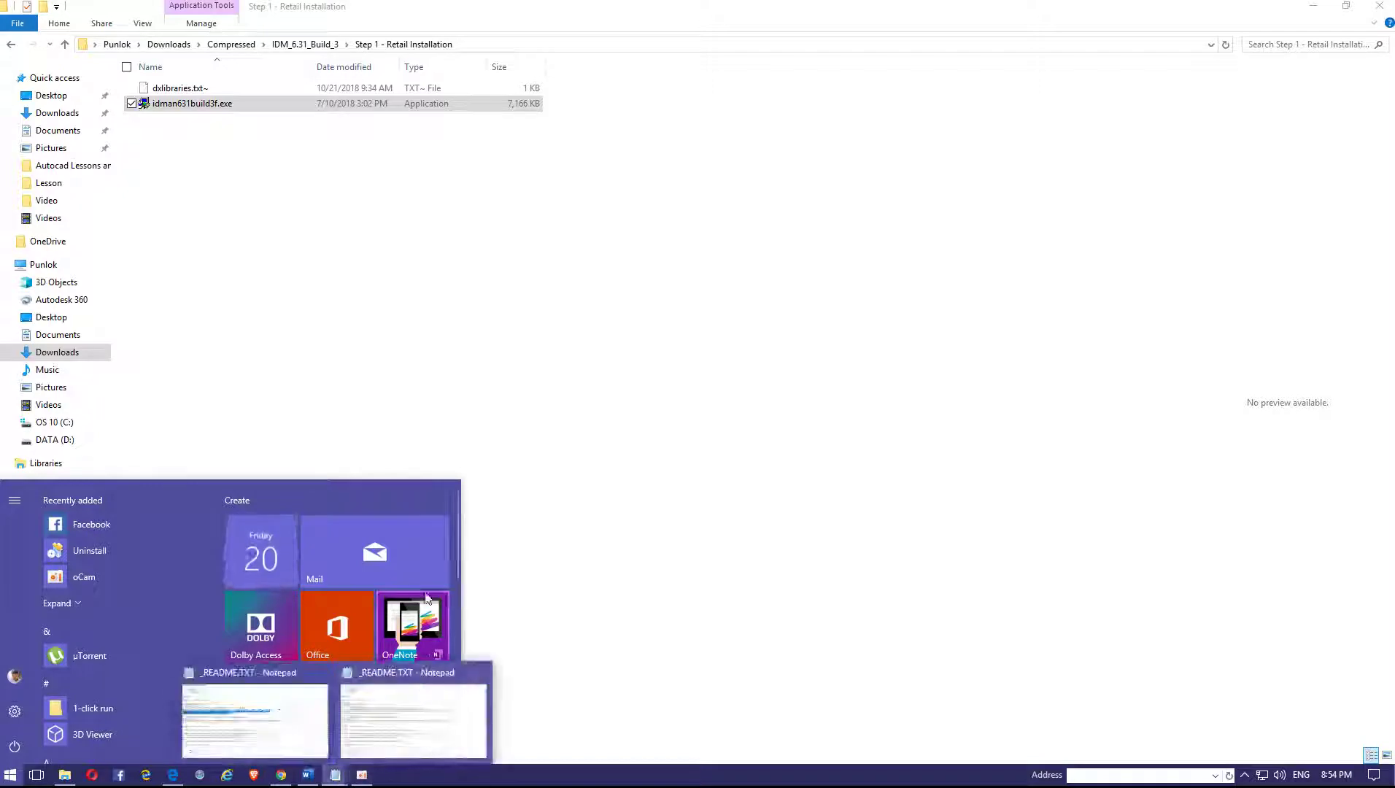
left_click(412, 711)
left_click(340, 194)
key("BackSpace")
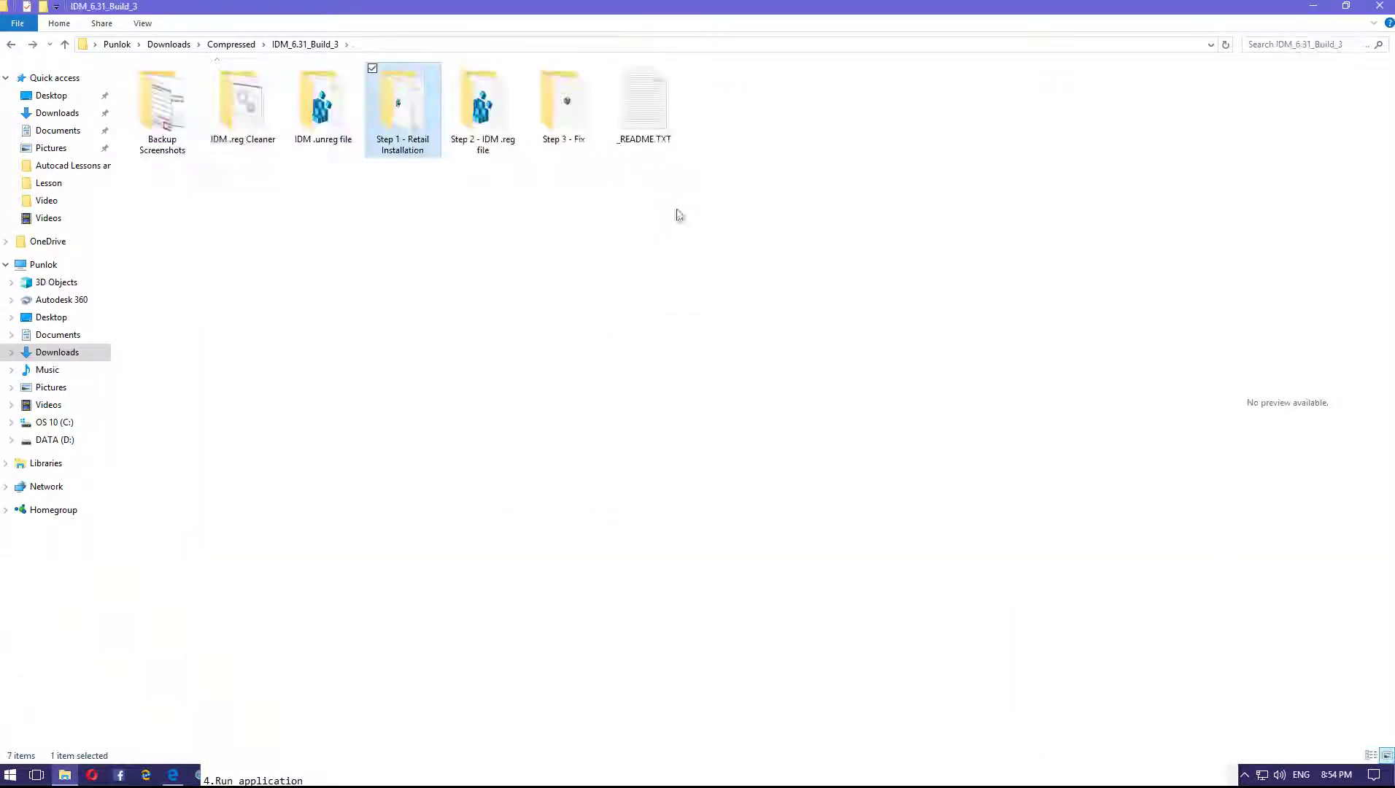
Open IDM registration.reg from the Step 2 - IDM .reg file folder and decline adding it to the registry.
double_click(502, 135)
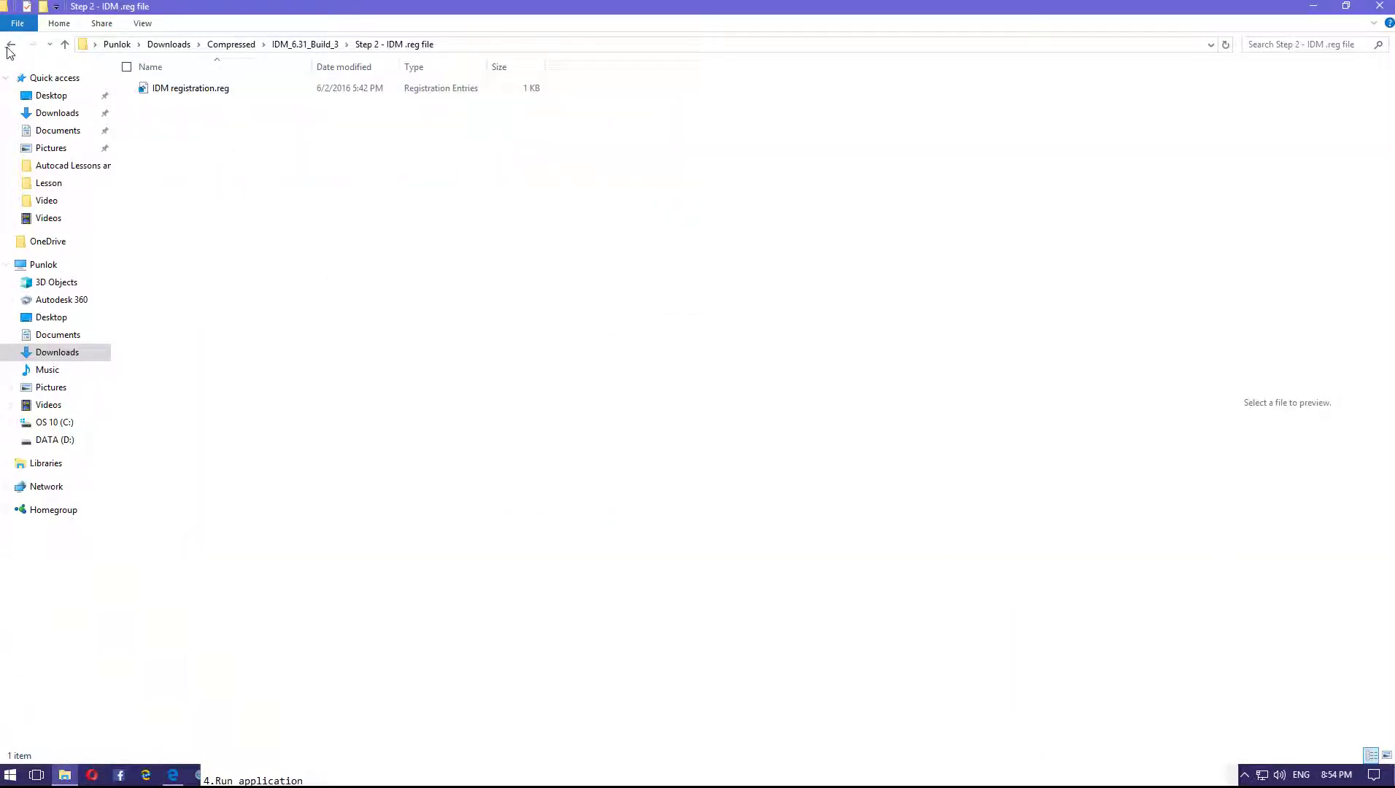
left_click(11, 44)
double_click(483, 142)
double_click(179, 92)
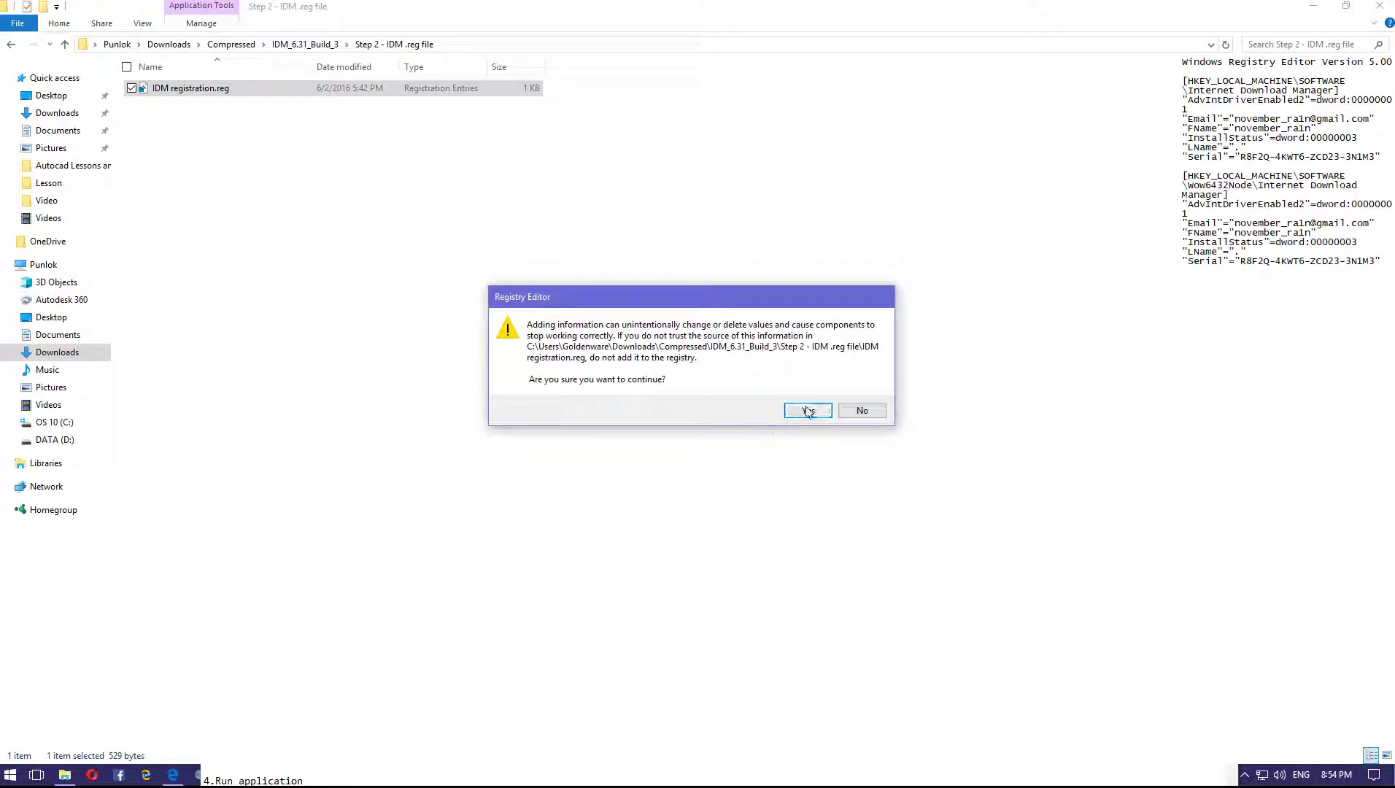
left_click(863, 410)
Run the Merge command on IDM registration.reg and answer the Registry Editor prompt.
right_click(209, 93)
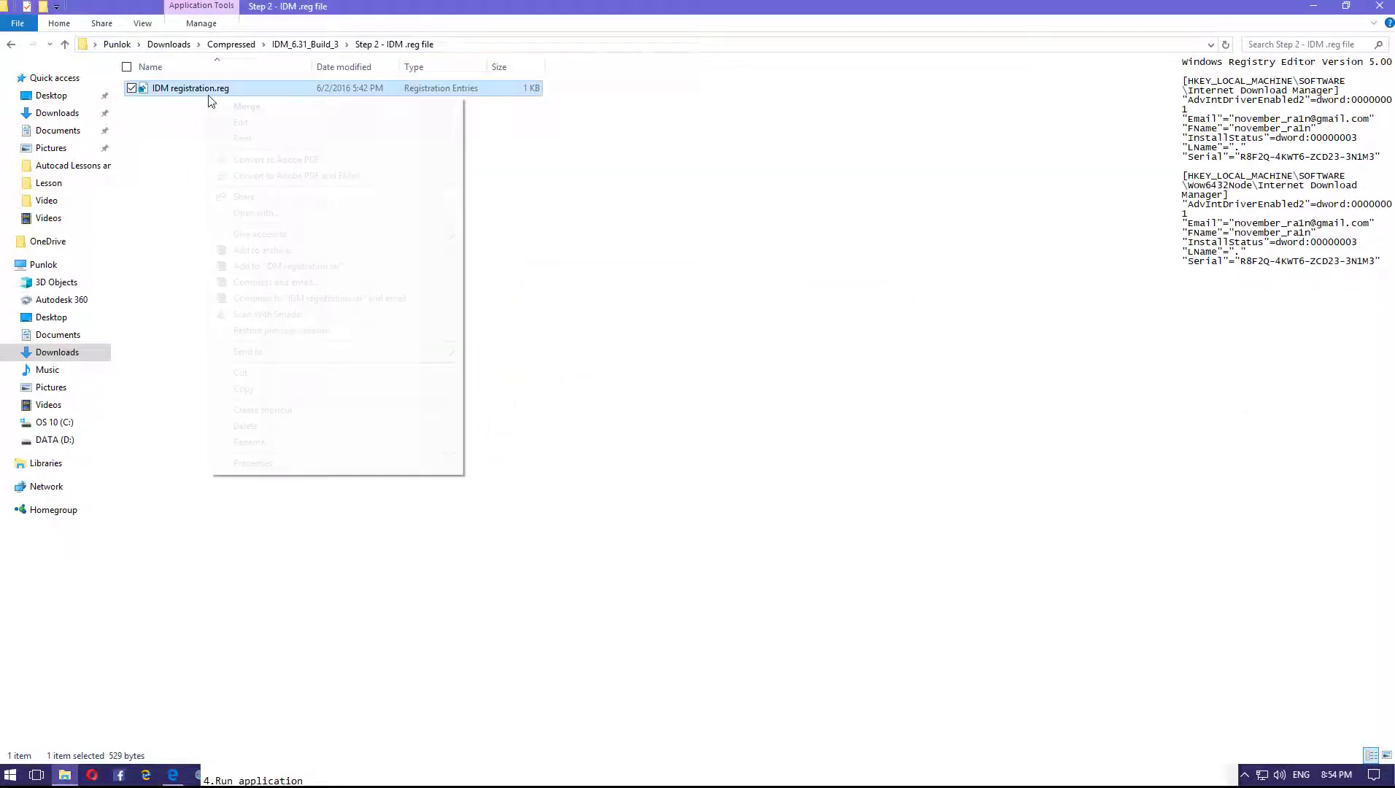
left_click(248, 107)
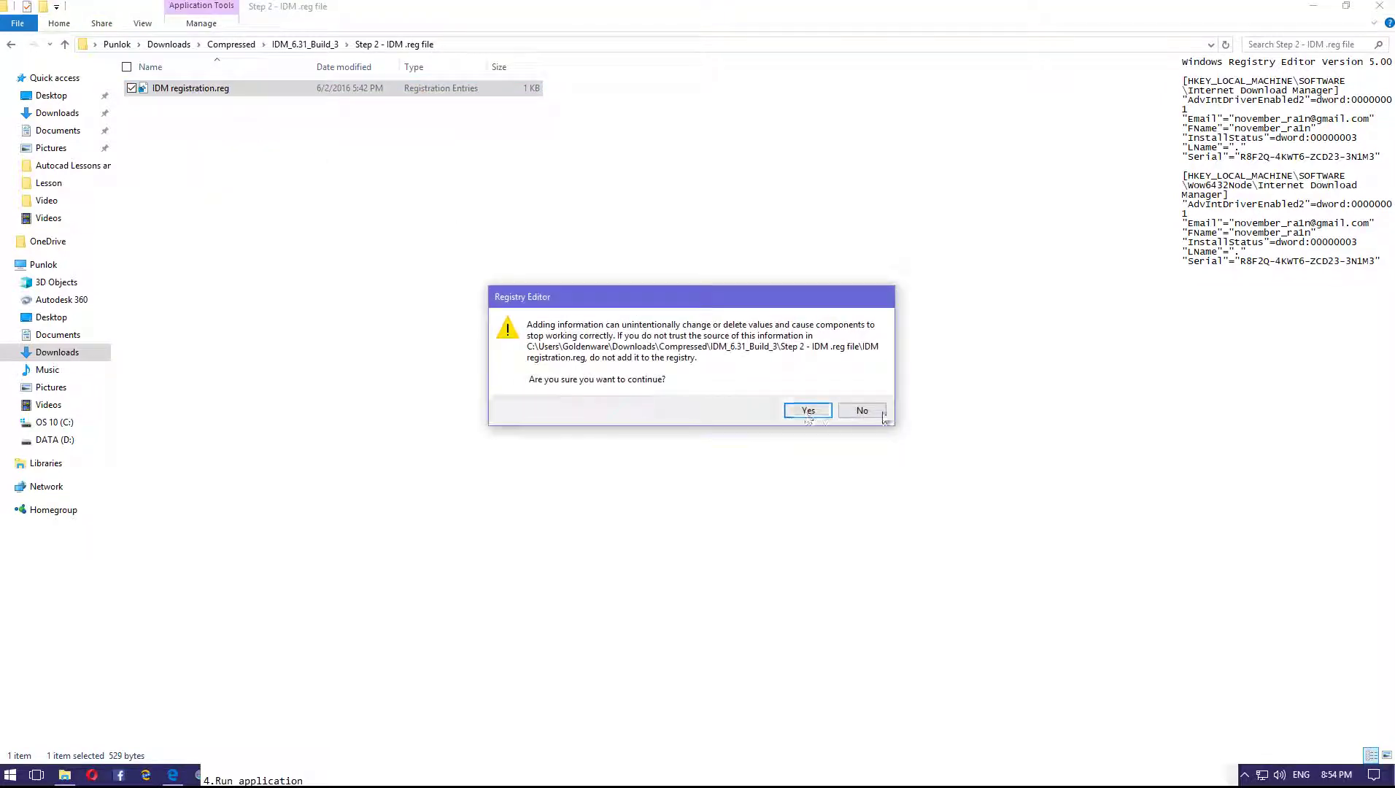
left_click(808, 410)
Copy IDMan.exe from the Step 3 - Fix folder of IDM_6.31_Build_3.
left_click(11, 44)
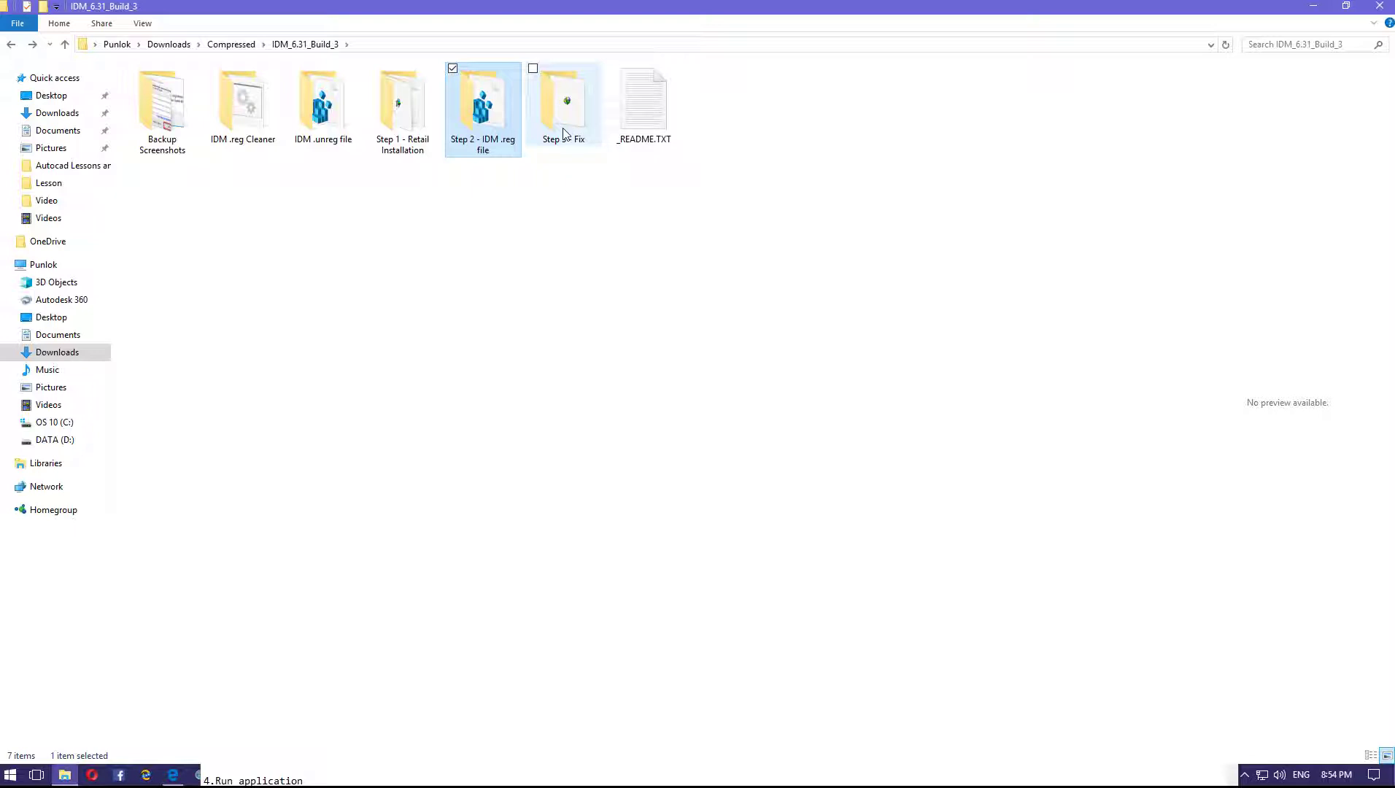
double_click(563, 116)
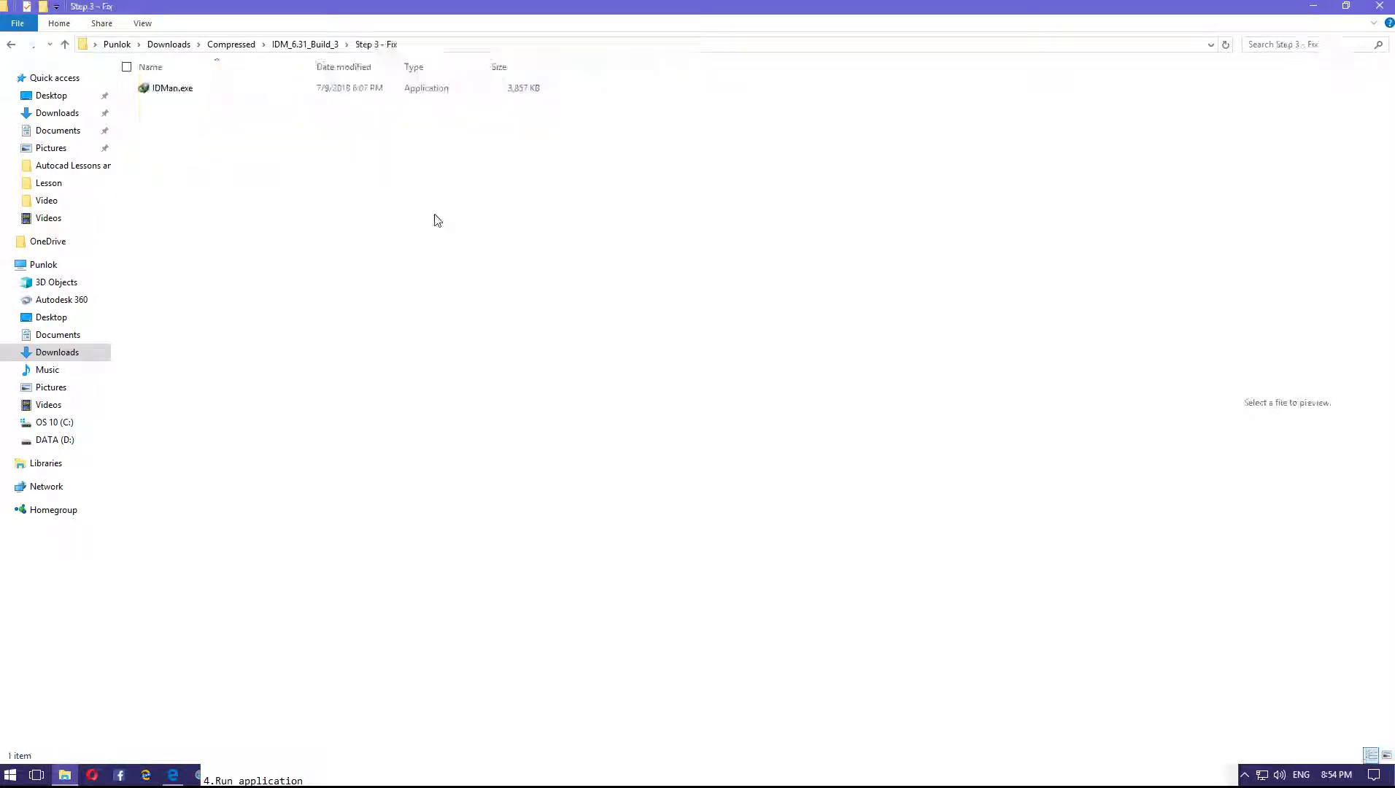
right_click(164, 88)
left_click(210, 371)
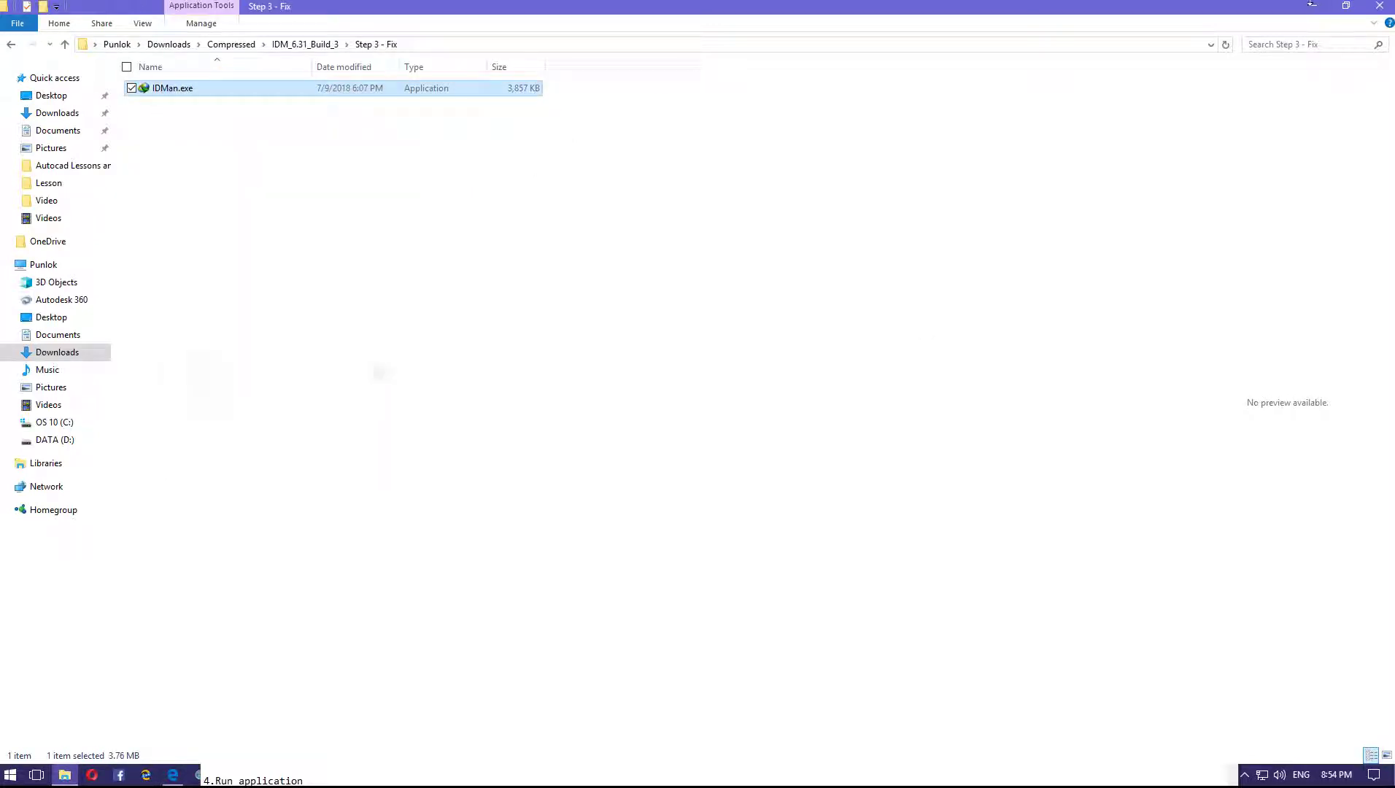
Minimize the open windows, and open the file location of the Internet Download Manager desktop shortcut.
left_click(1315, 9)
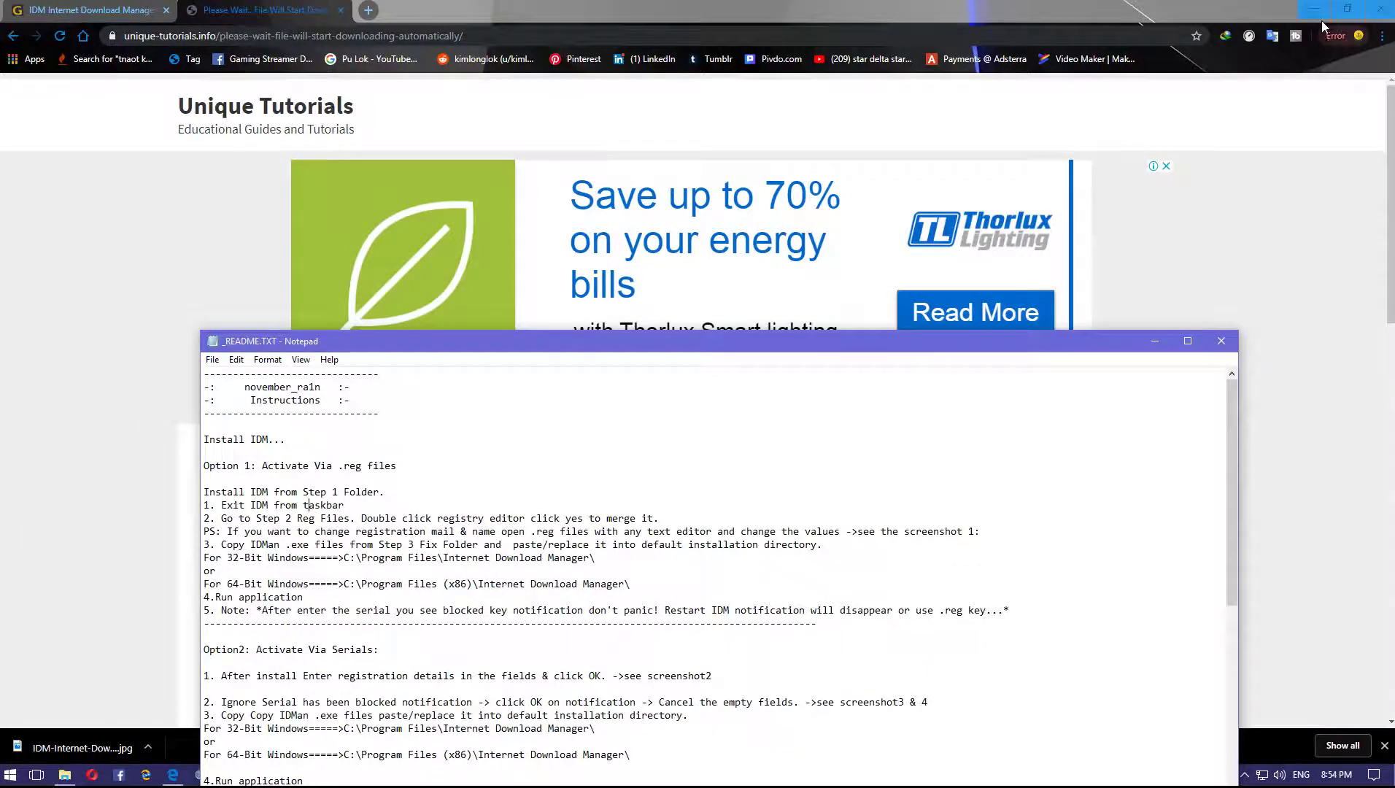
left_click(1314, 11)
left_click(1154, 344)
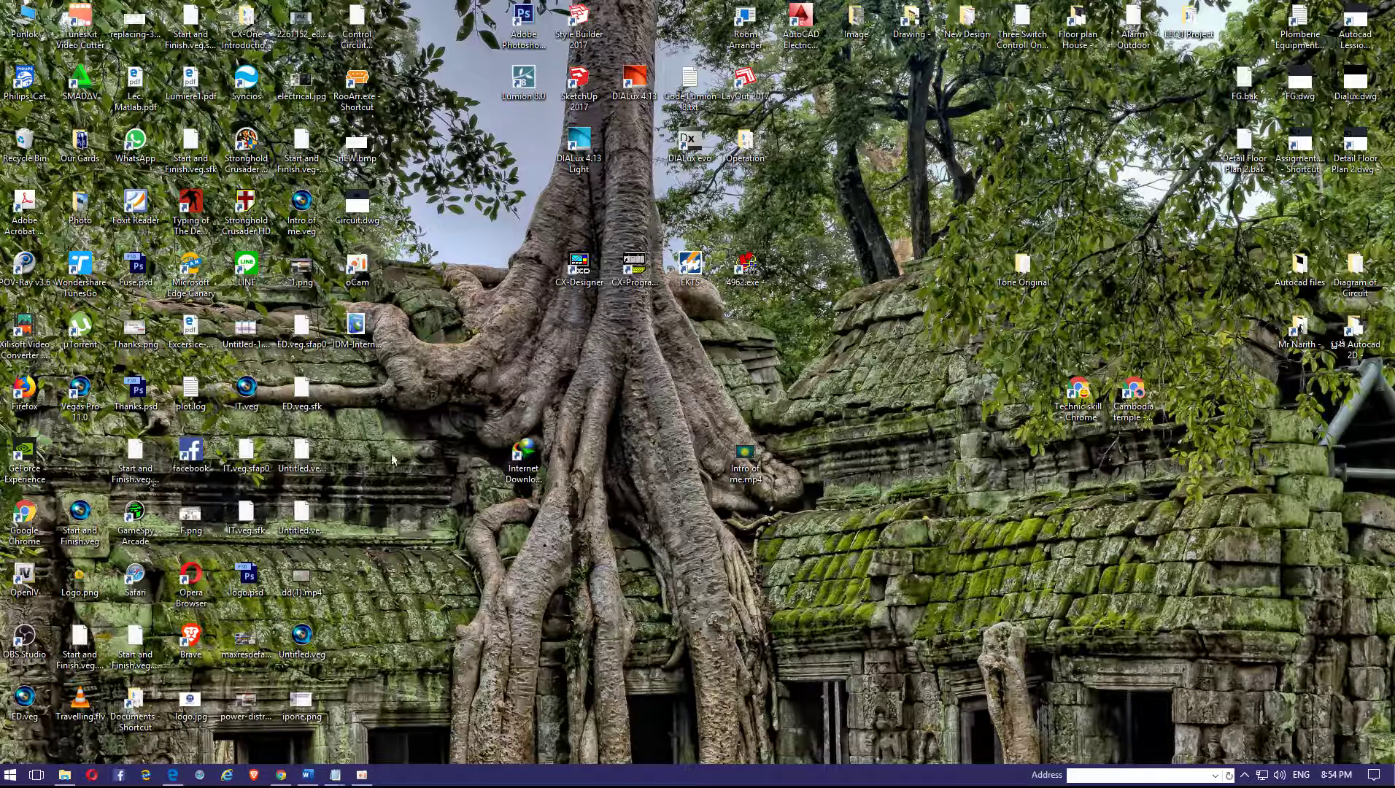
left_click_drag(525, 463, 538, 420)
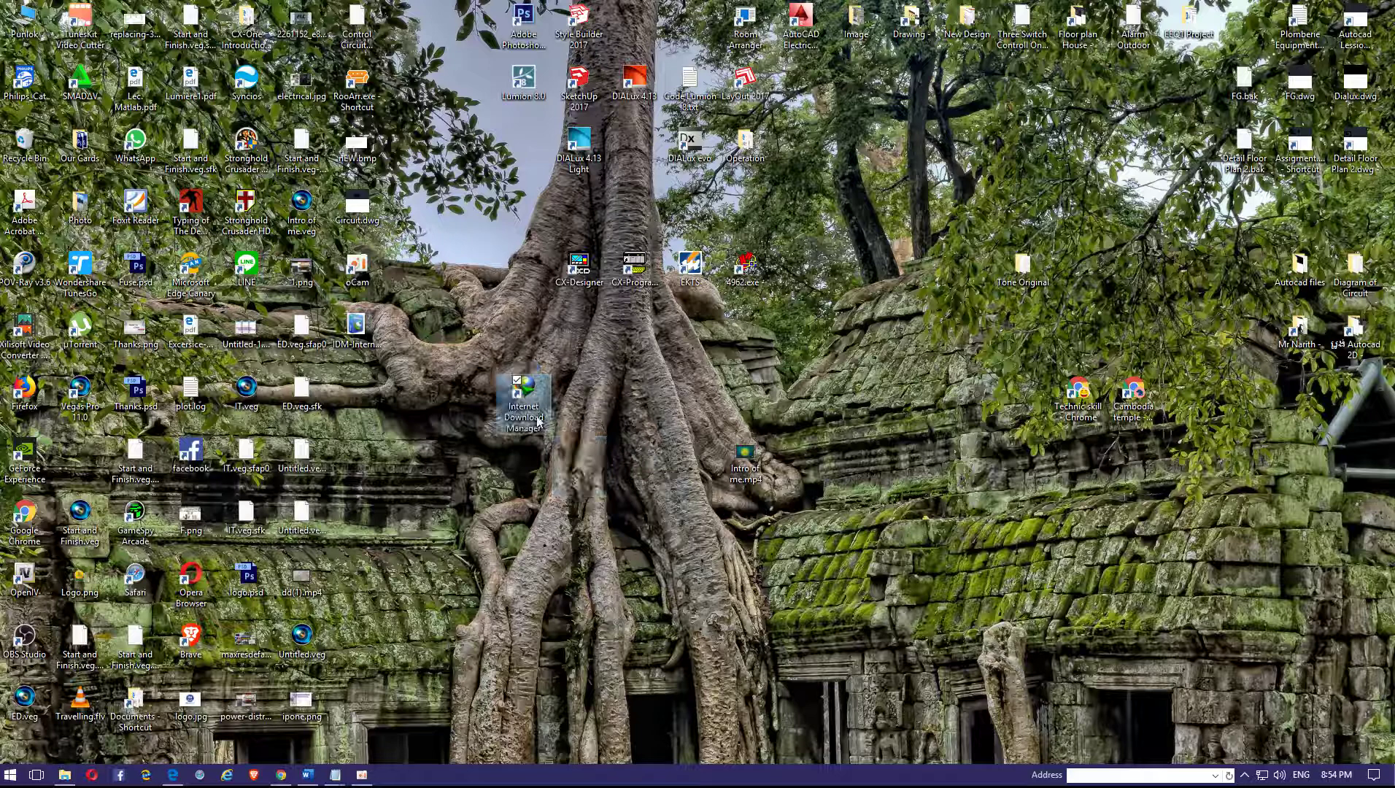
right_click(538, 421)
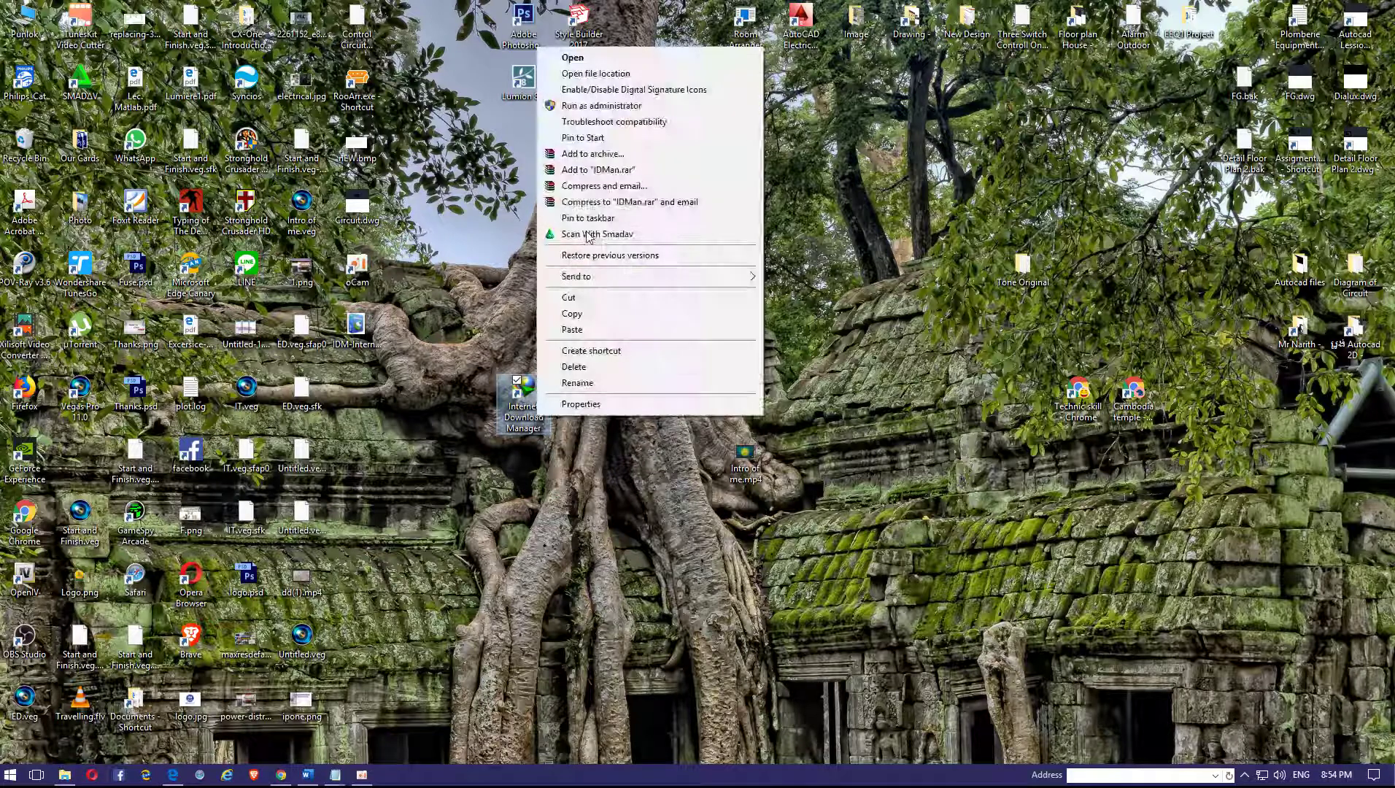
left_click(595, 73)
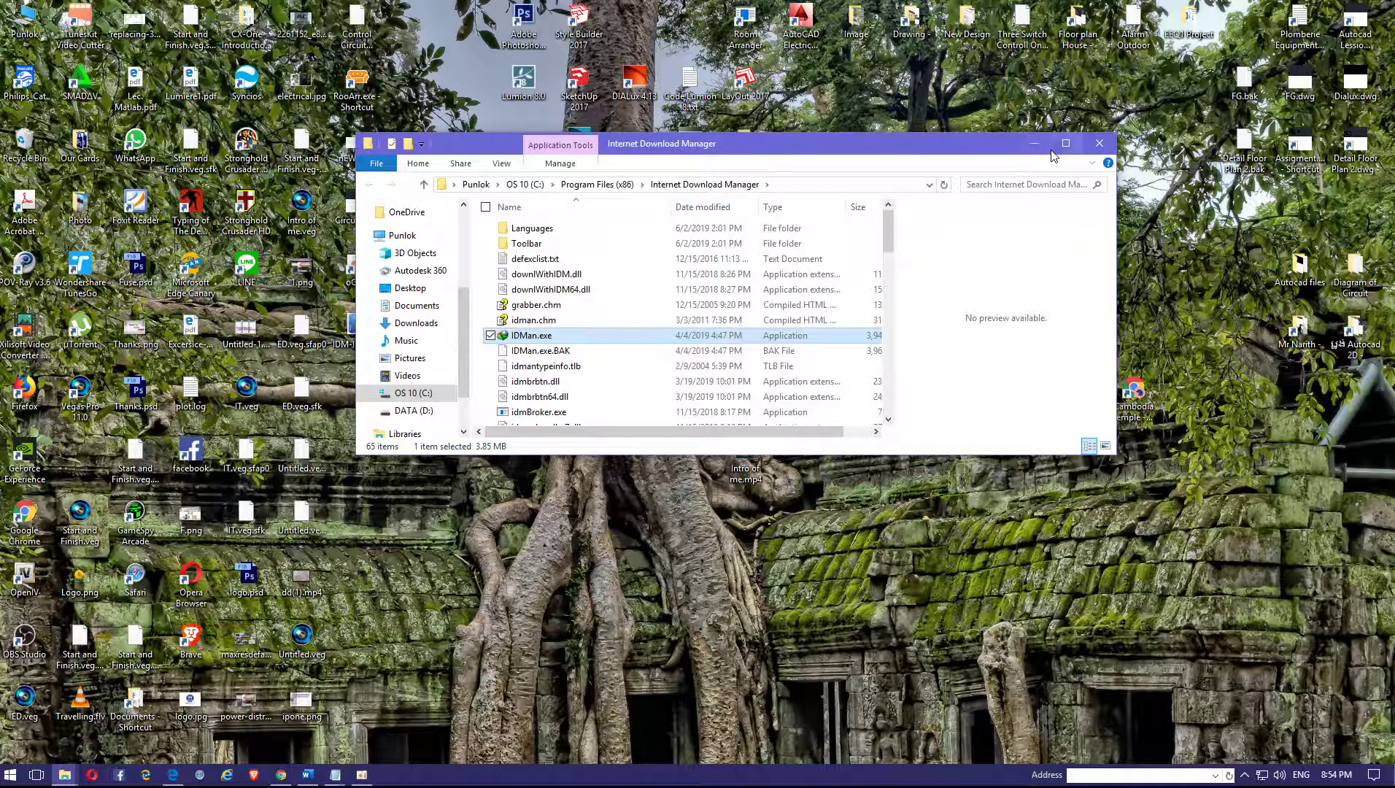
Try to paste IDMan.exe into the Internet Download Manager program folder, cancel the file replacement, and show the desktop.
left_click(1065, 144)
right_click(746, 227)
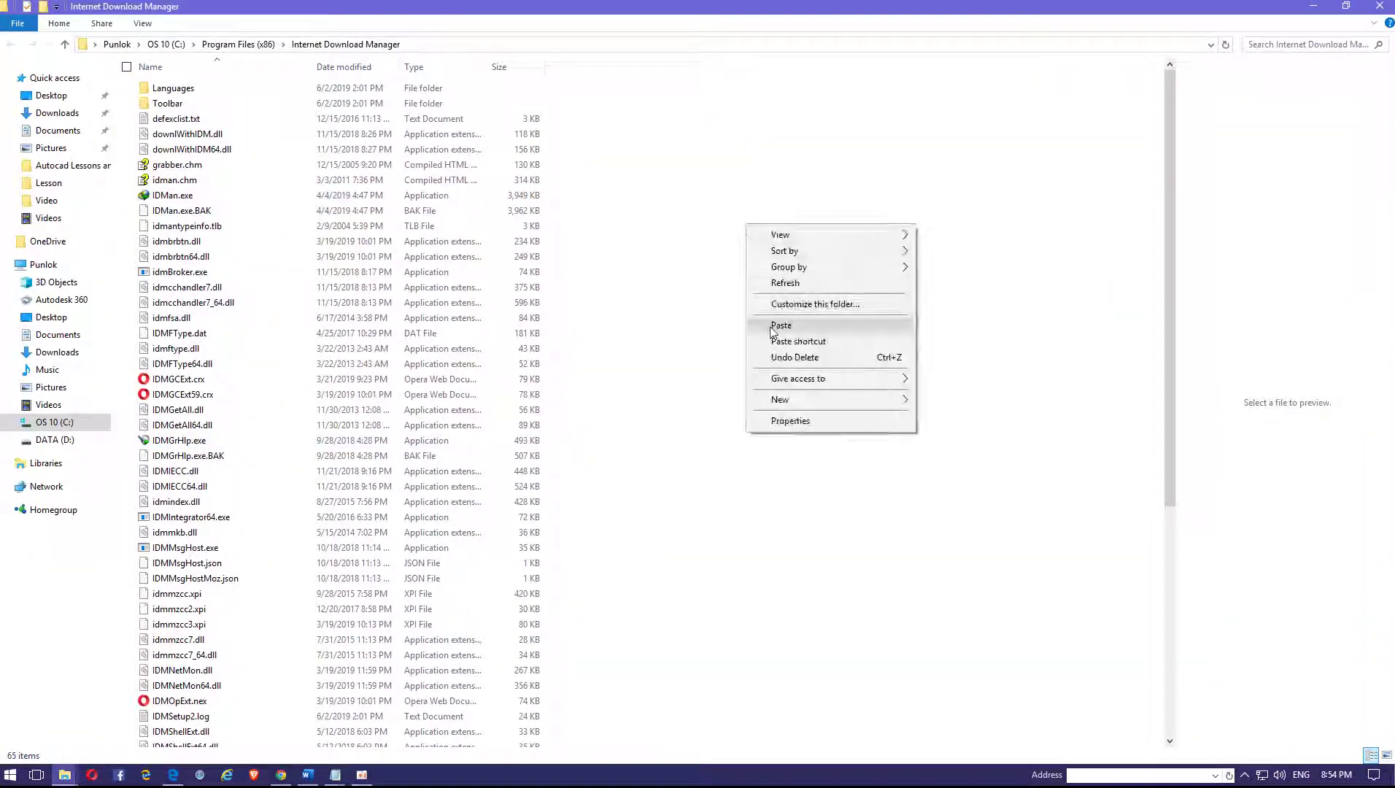
left_click(778, 325)
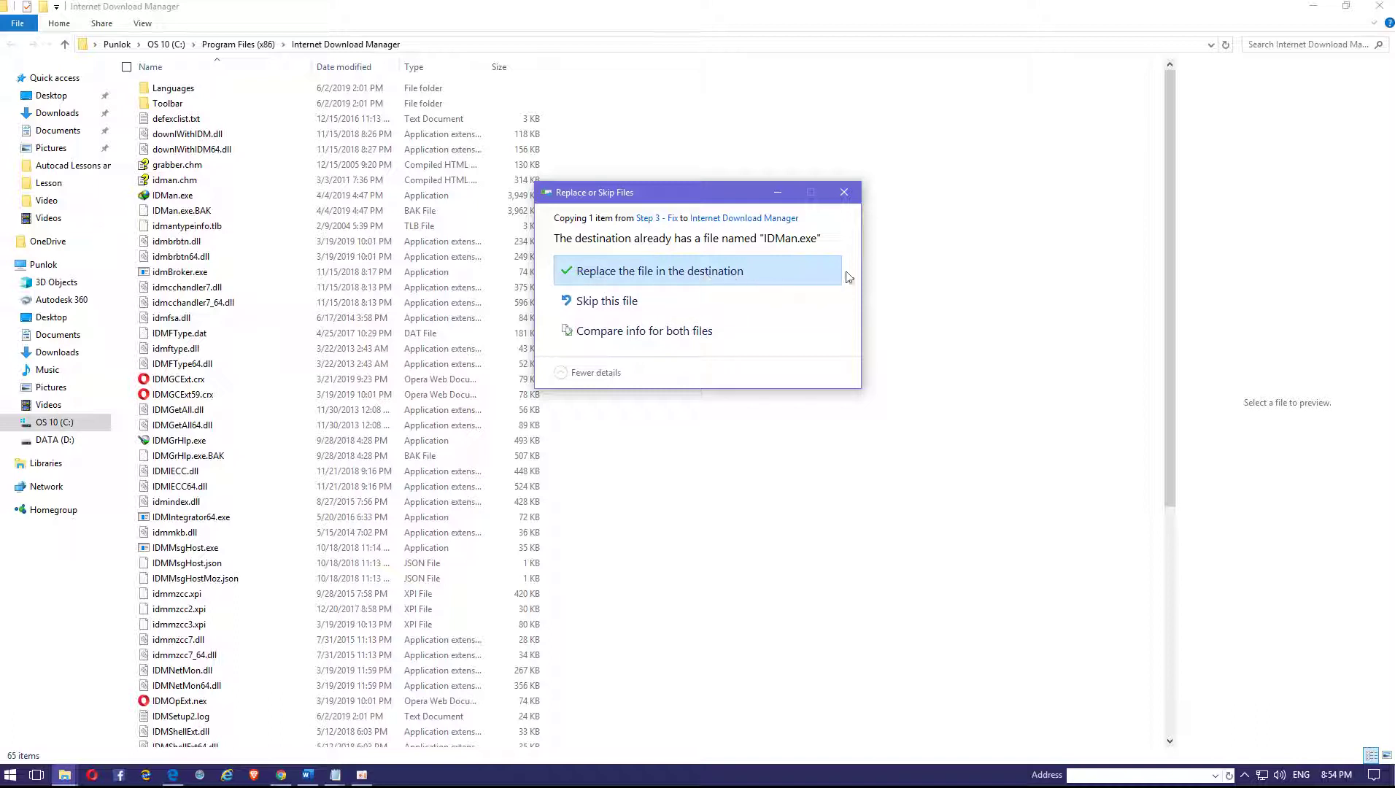
left_click(844, 192)
key("super+d")
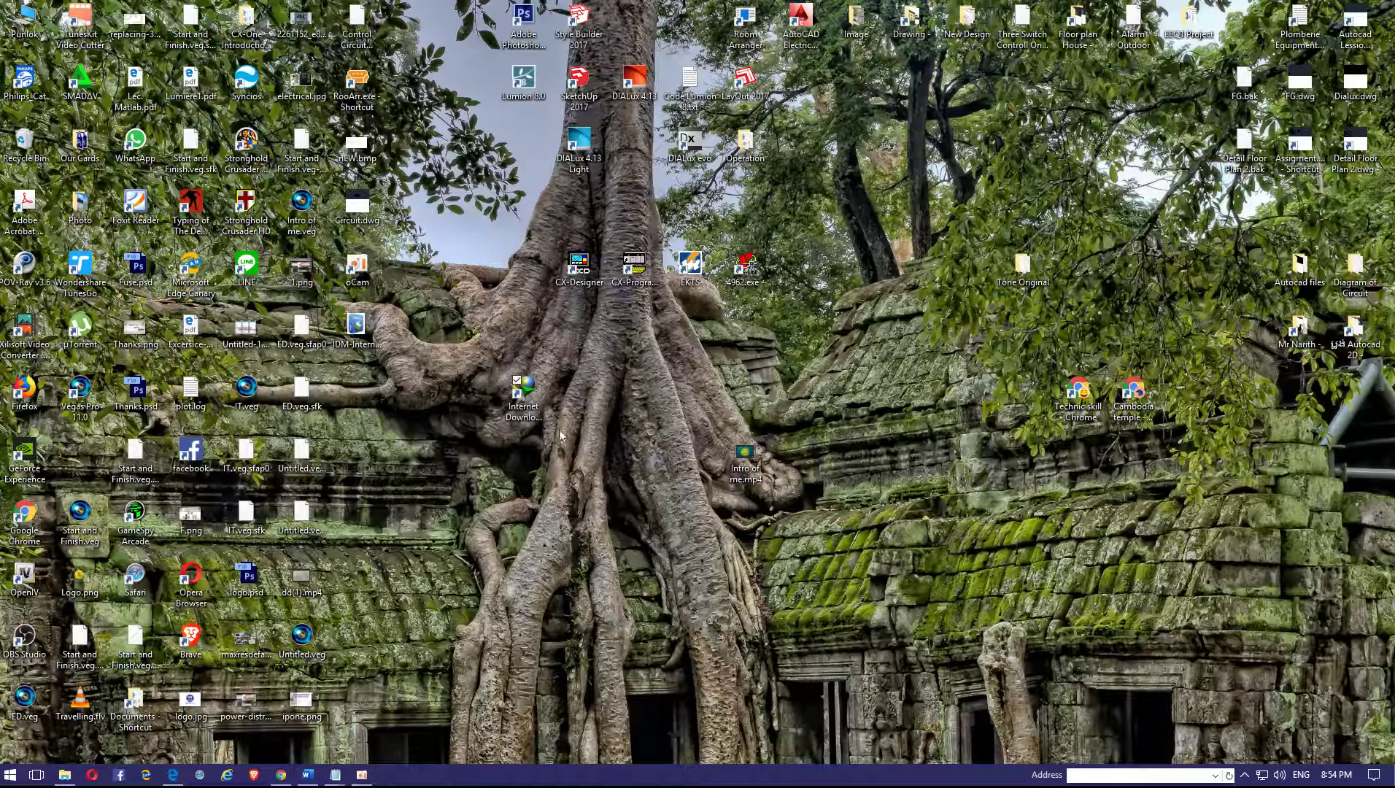
Switch to the Word document and view its section with the IDM 6.31 heading and product box picture.
left_click(307, 774)
scroll(666, 373, "up", 5)
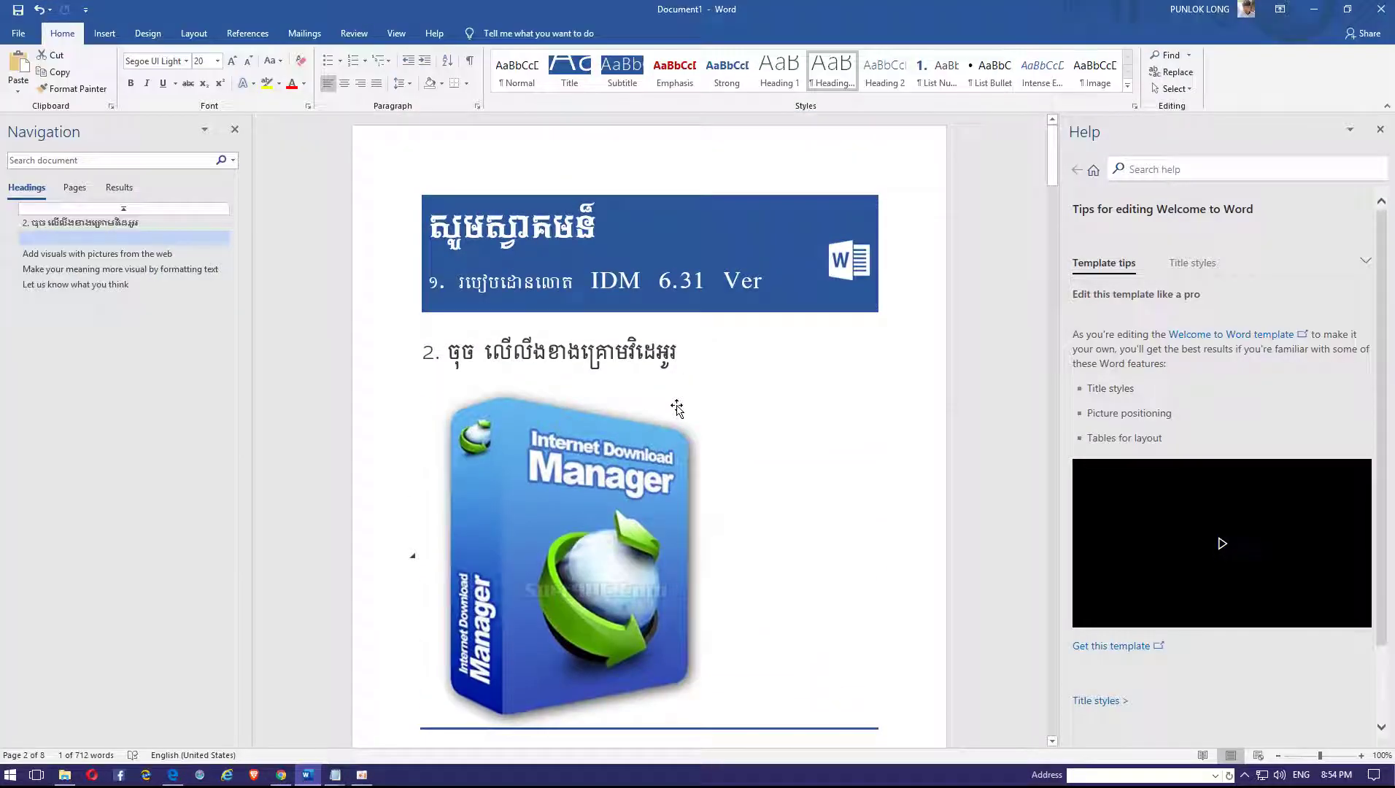